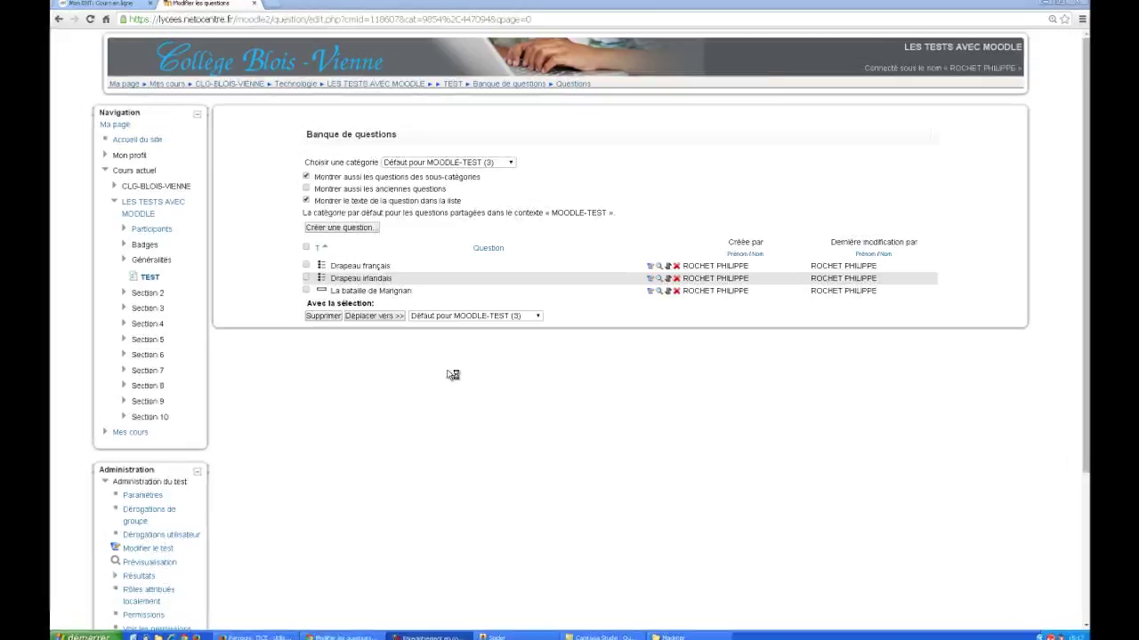
- Create a new question of type Appariement in the question bank
{"action": "left_click", "coordinate": [349, 228]}
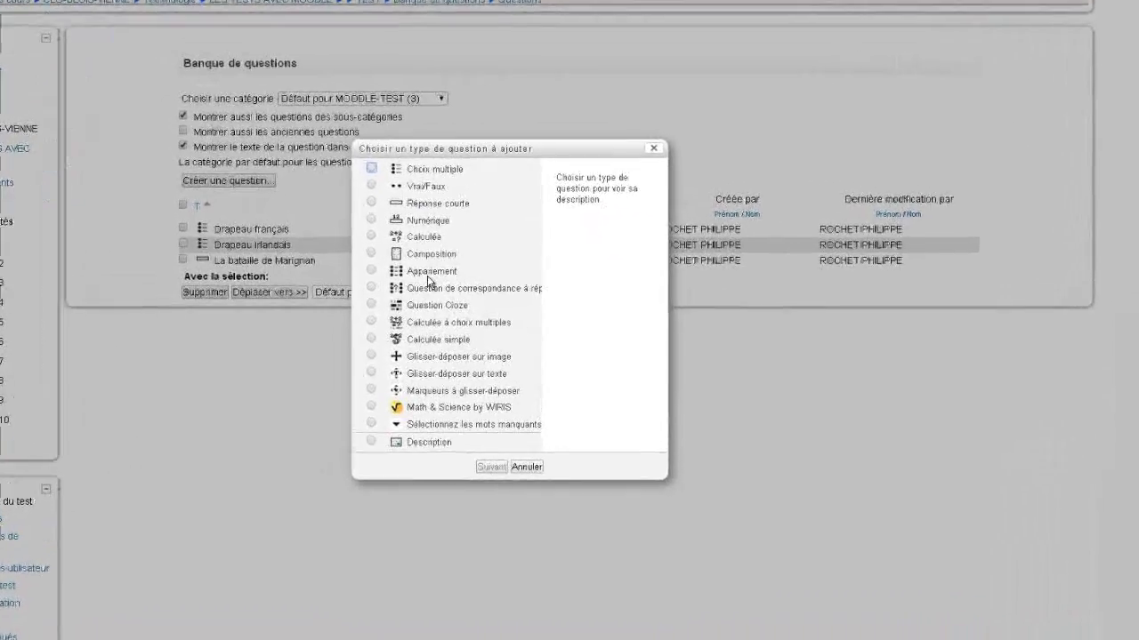
{"action": "left_click", "coordinate": [426, 274]}
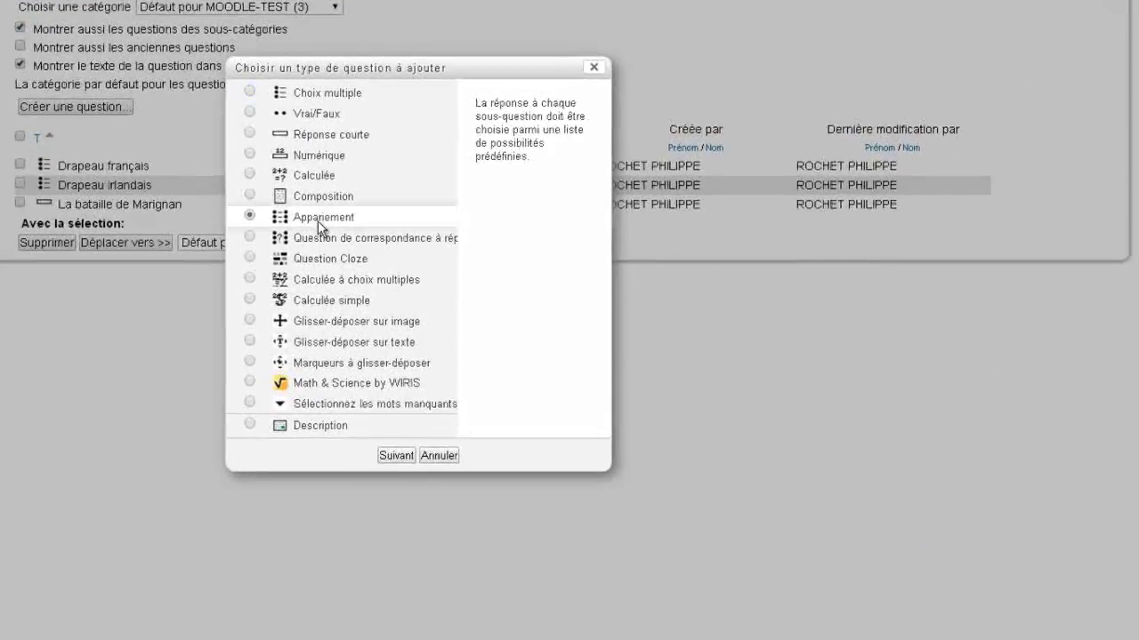
{"action": "left_click", "coordinate": [397, 456]}
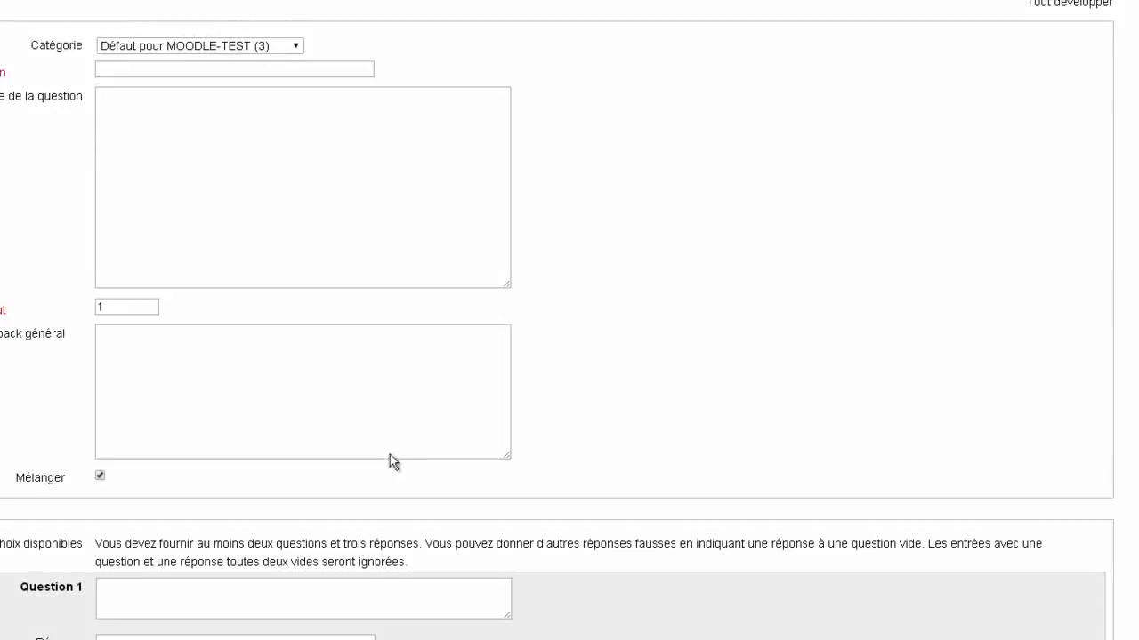
- Name the question "Les ponts" and enter the question text "De quel pont s'agit-il ?"
{"action": "left_click", "coordinate": [173, 84]}
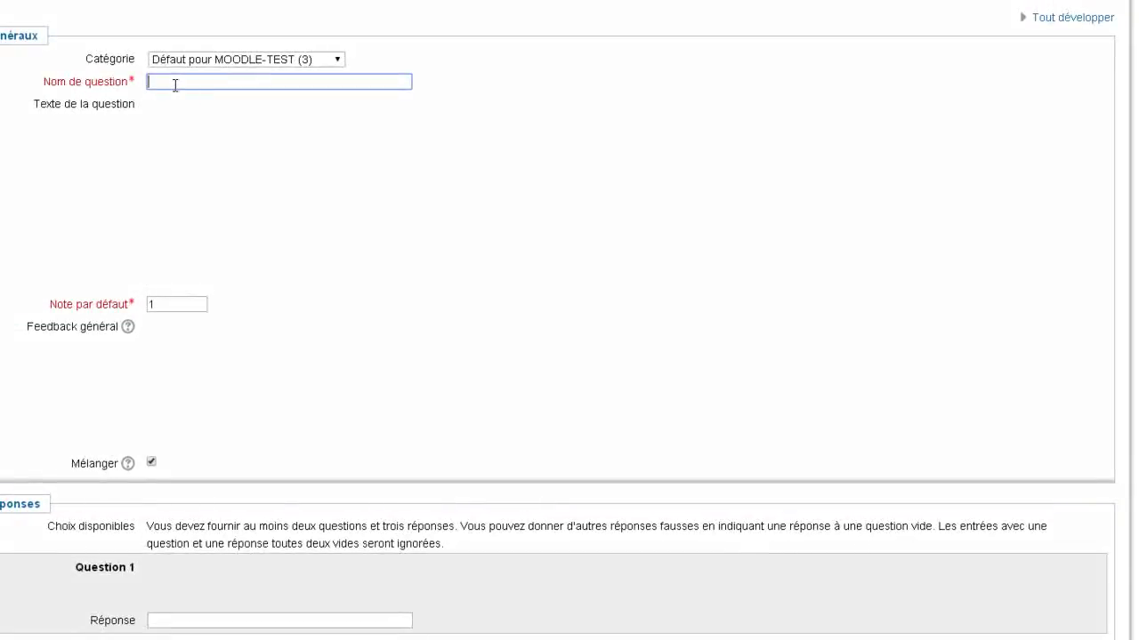
{"action": "type", "text": "Les ponts"}
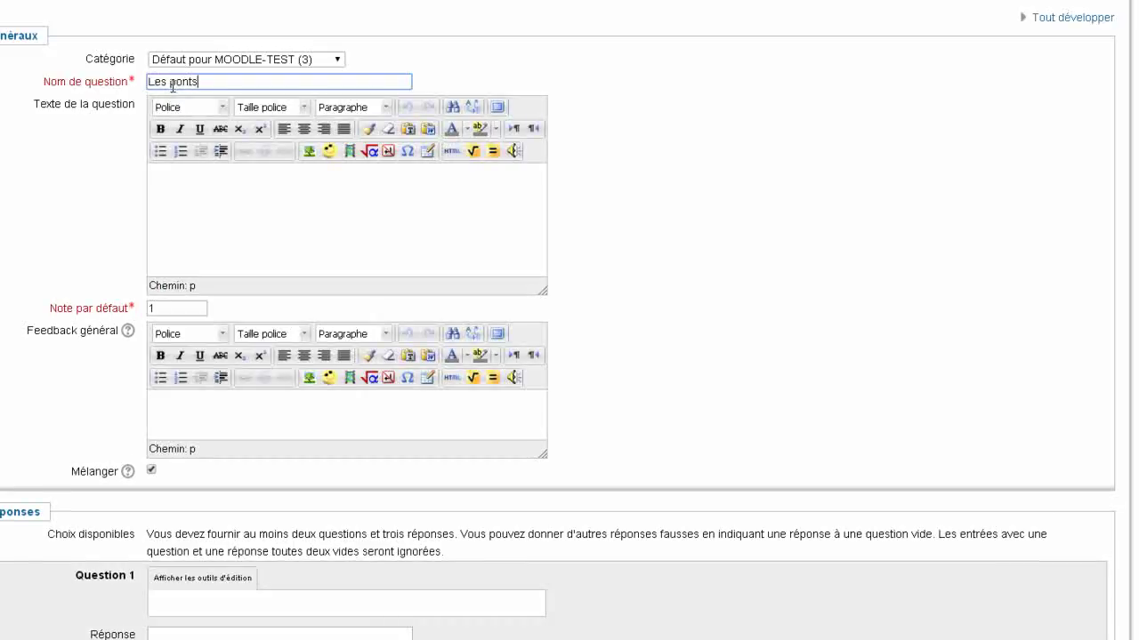
{"action": "left_click", "coordinate": [194, 185]}
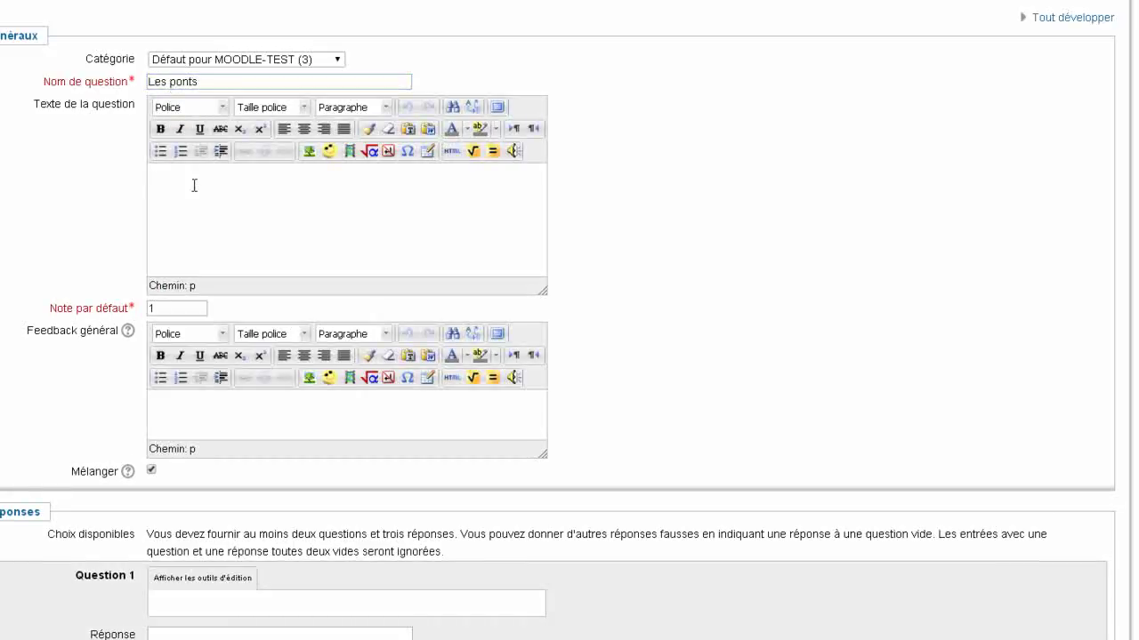
{"action": "type", "text": "De quel pont s'agit-il ?"}
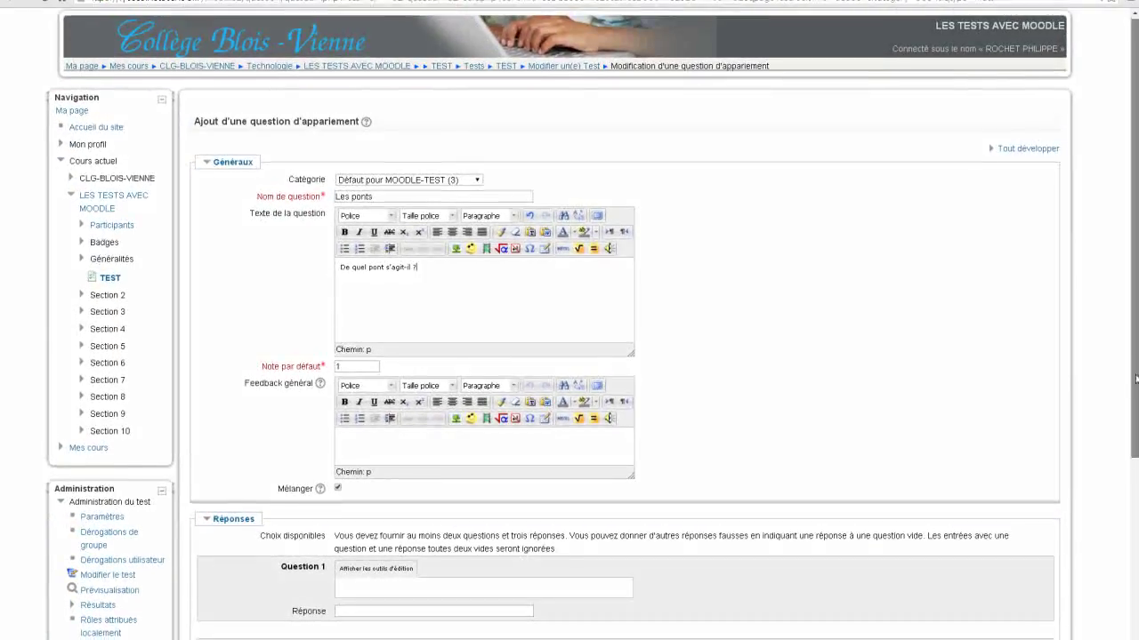
- Set the question's default mark to 4 and turn off shuffling (Mélanger)
{"action": "scroll", "coordinate": [1135, 365], "scroll_direction": "down", "scroll_amount": 2}
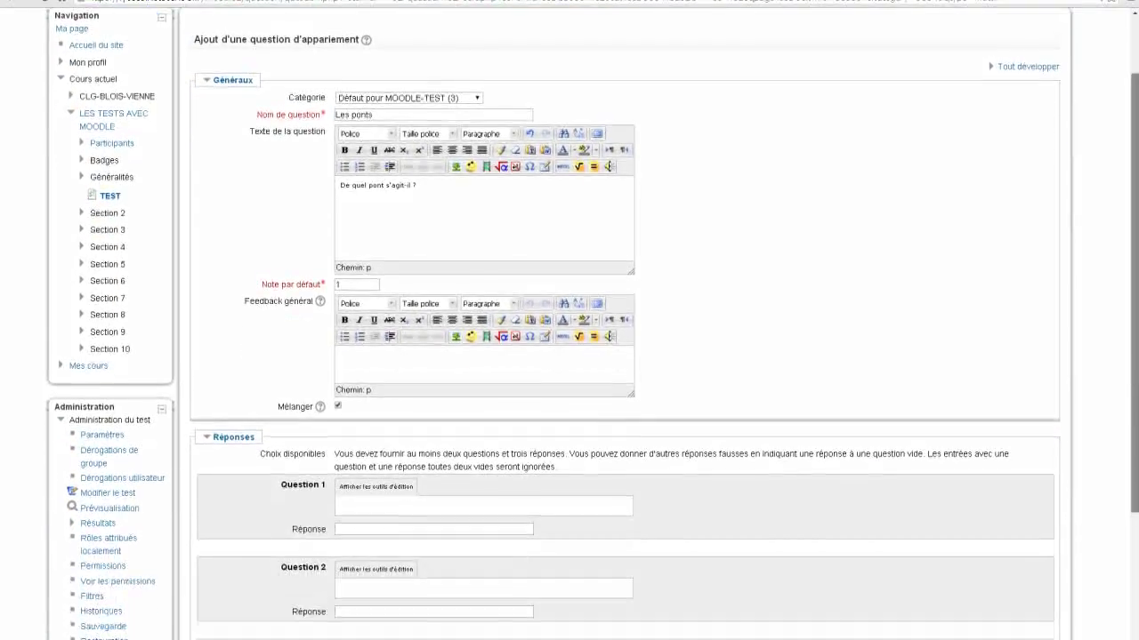
{"action": "double_click", "coordinate": [350, 284]}
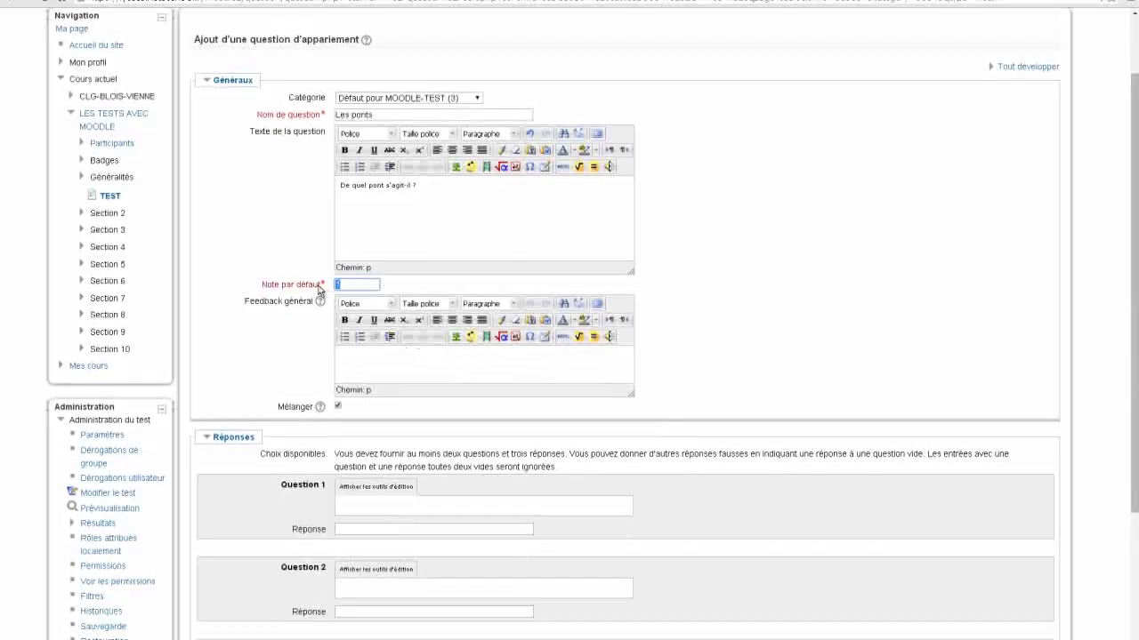
{"action": "type", "text": "4"}
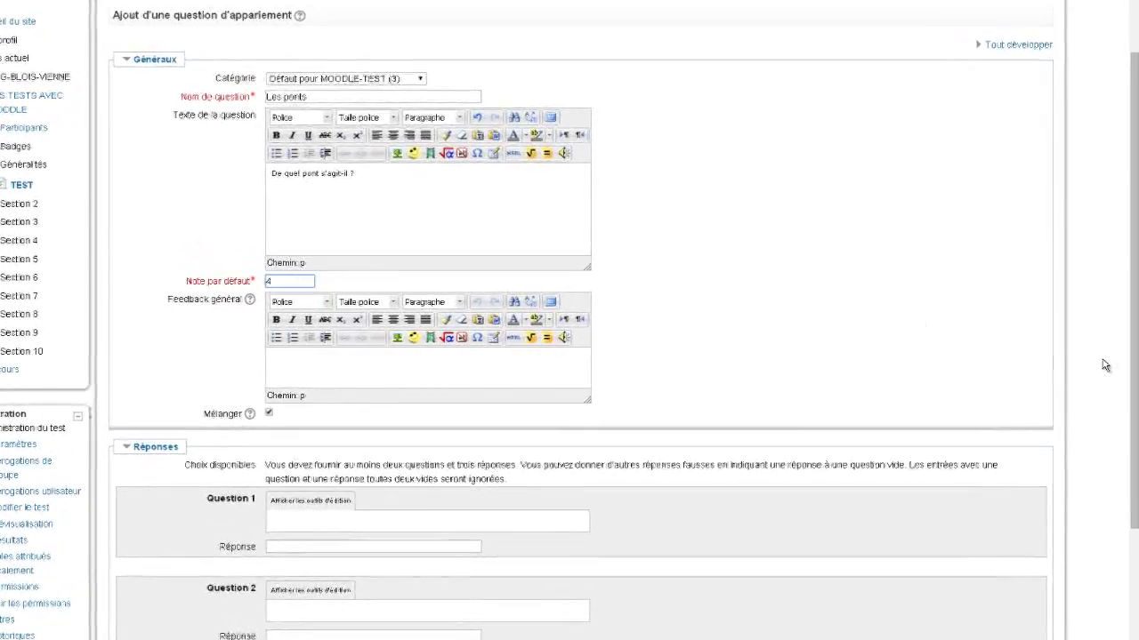
{"action": "scroll", "coordinate": [1133, 325], "scroll_direction": "down", "scroll_amount": 2}
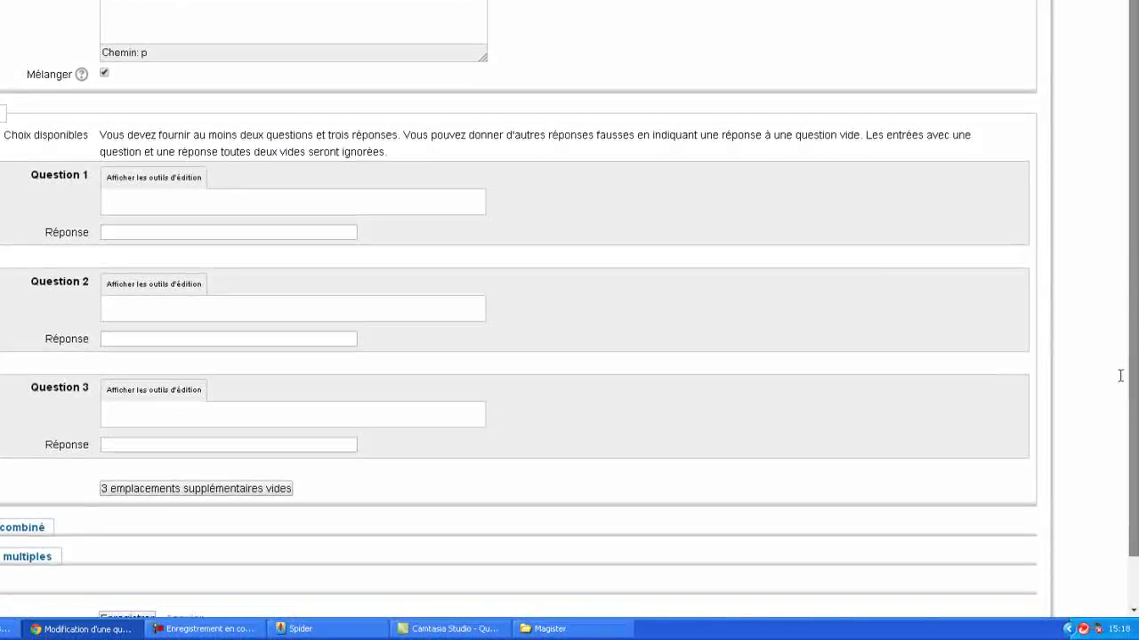
{"action": "left_click", "coordinate": [104, 73]}
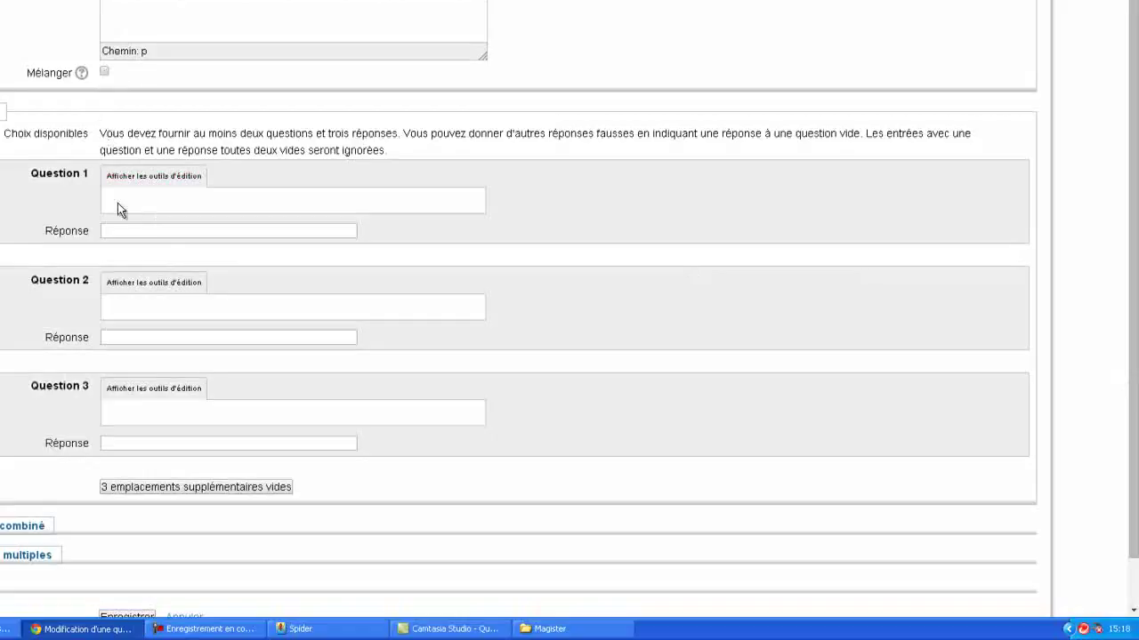
- Show the editing tools for Question 1 and upload Millau.jpg as its image
{"action": "left_click", "coordinate": [153, 177]}
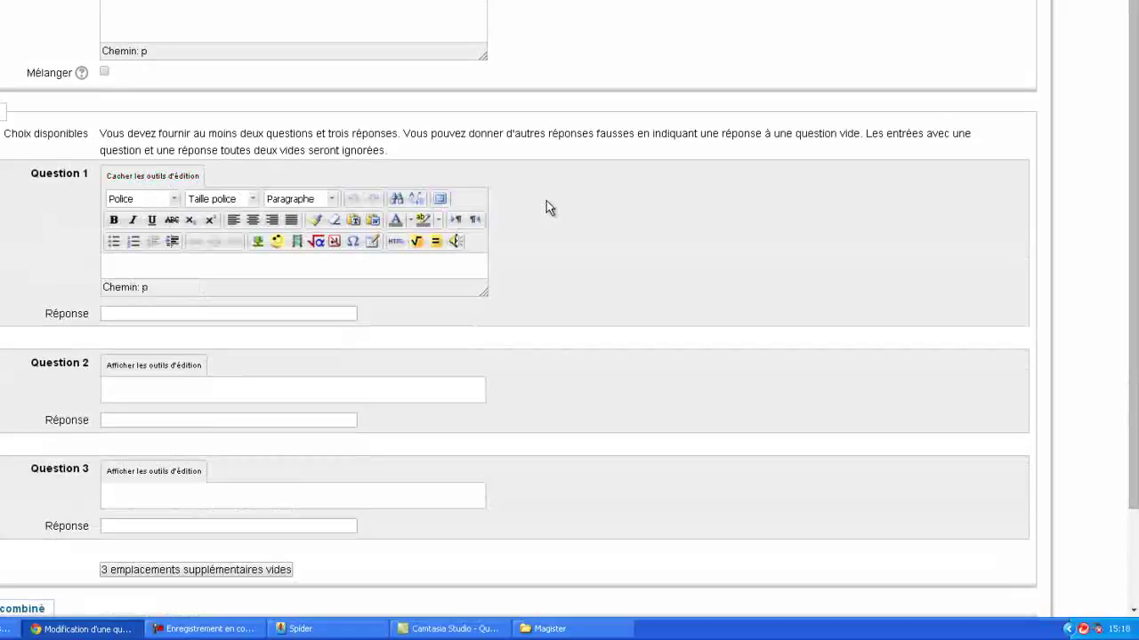
{"action": "scroll", "coordinate": [1135, 224], "scroll_direction": "down", "scroll_amount": 3}
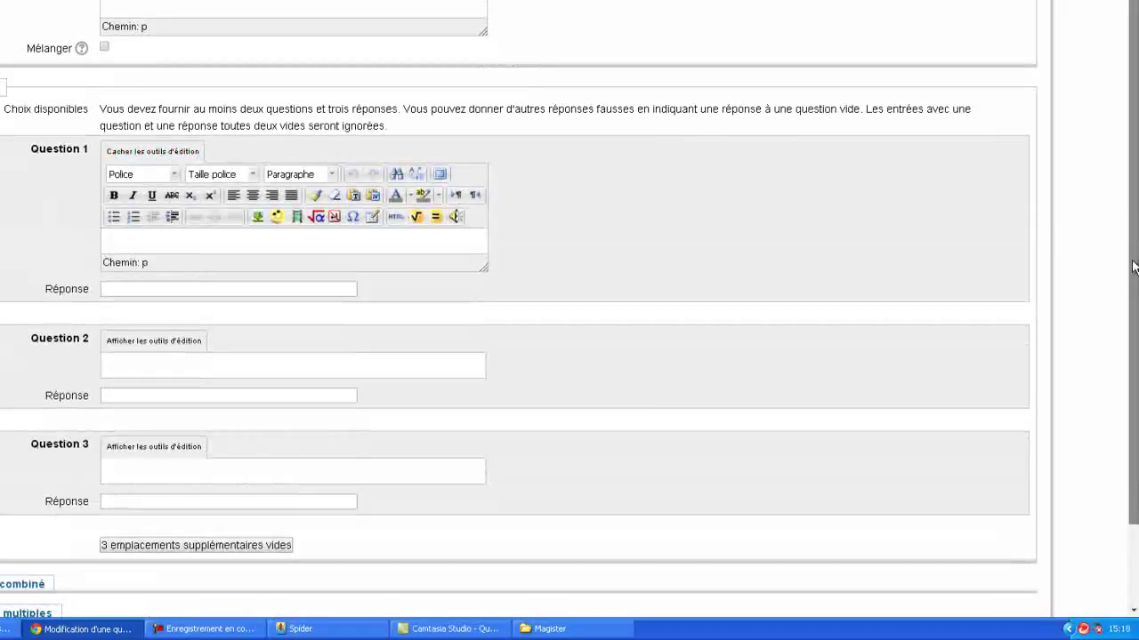
{"action": "left_click_drag", "start_coordinate": [381, 94], "coordinate": [311, 159]}
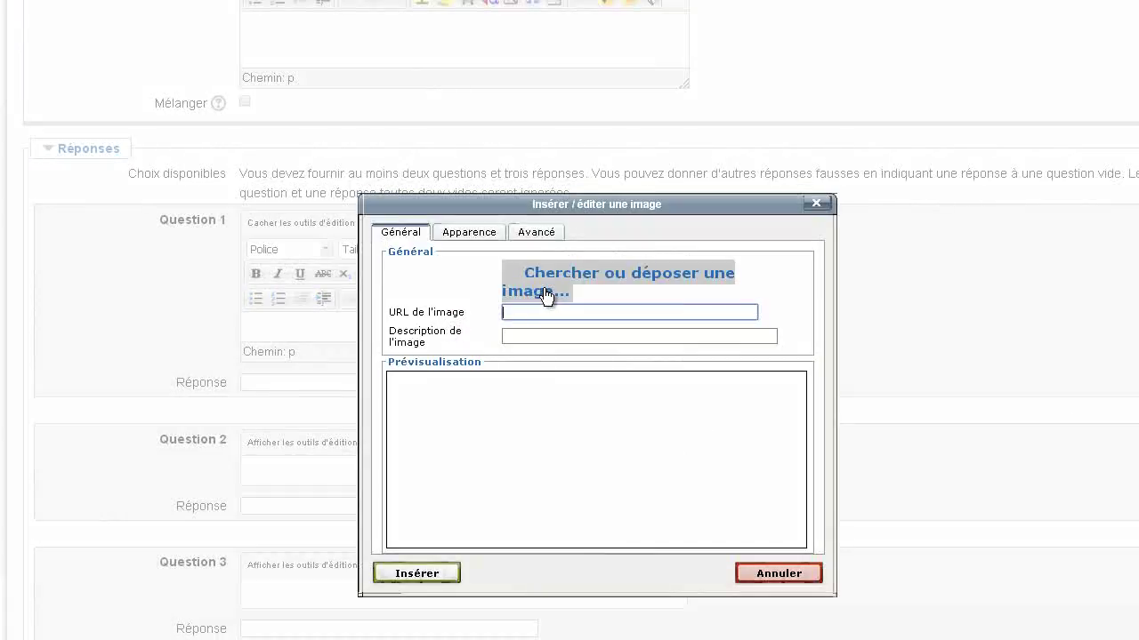
{"action": "left_click", "coordinate": [544, 292]}
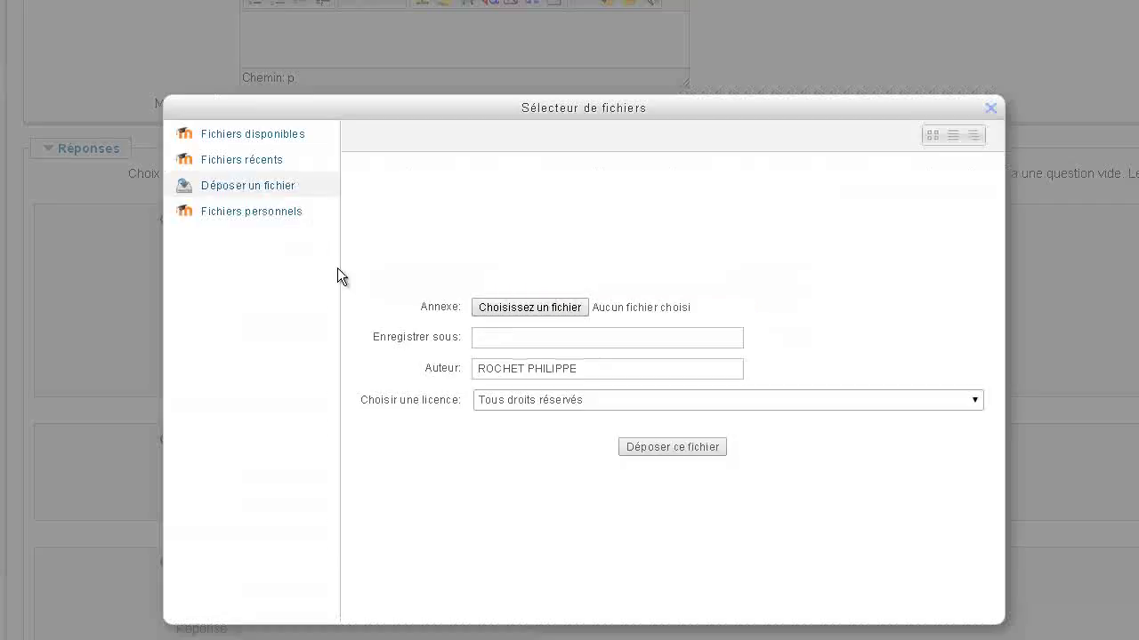
{"action": "left_click", "coordinate": [519, 311]}
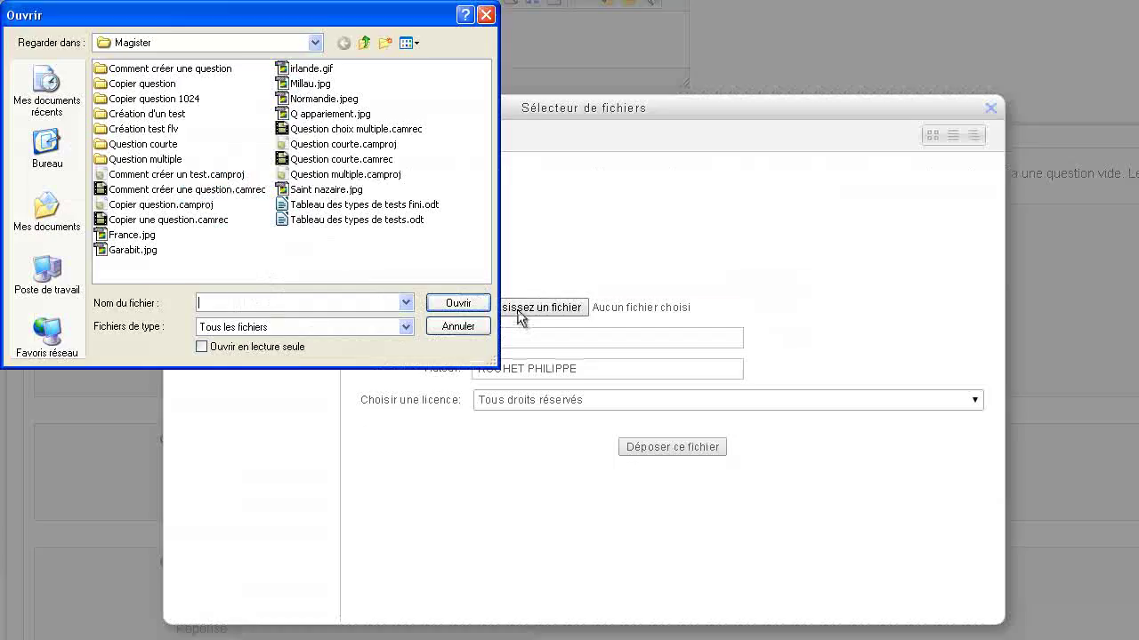
{"action": "left_click", "coordinate": [310, 84]}
{"action": "left_click", "coordinate": [458, 302]}
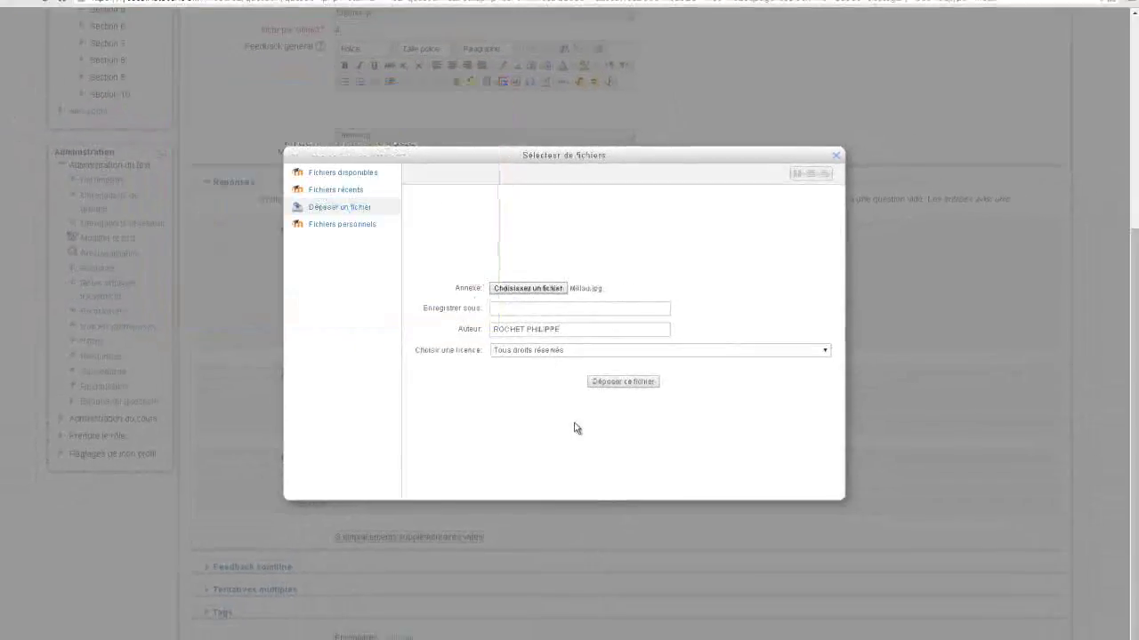
{"action": "left_click", "coordinate": [624, 384]}
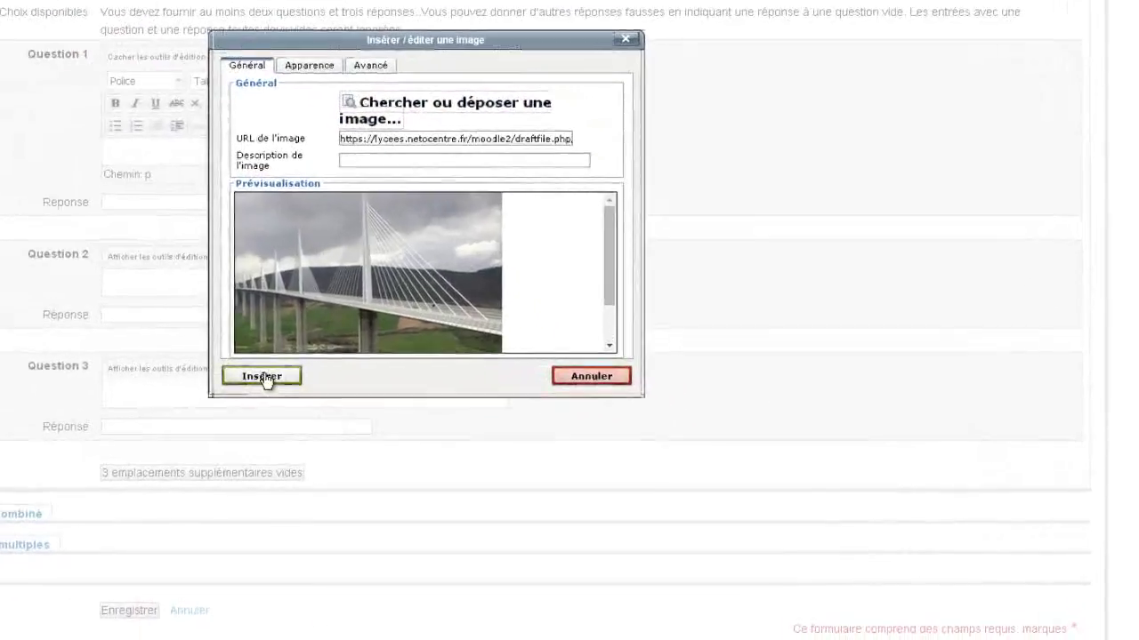
- Insert the uploaded bridge image into Question 1 without a description and enter "Millau" as its answer
{"action": "left_click", "coordinate": [192, 345]}
{"action": "left_click", "coordinate": [318, 192]}
{"action": "left_click", "coordinate": [58, 155]}
{"action": "type", "text": "Millau"}
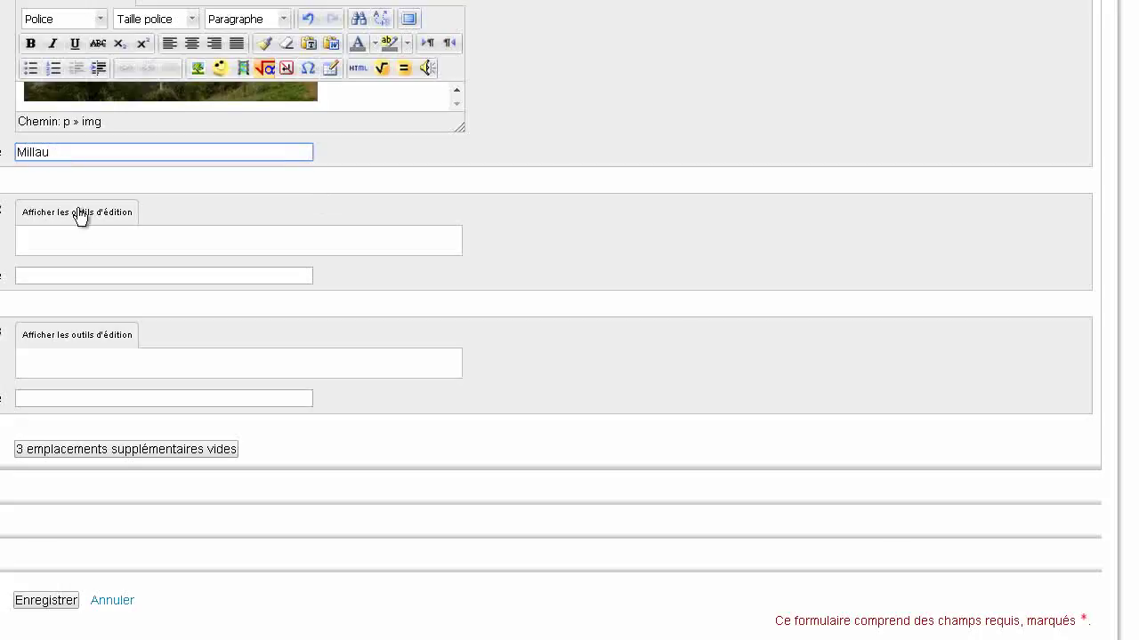
- Show the editing tools for Question 2 and upload Normandie.jpeg as its image
{"action": "left_click", "coordinate": [94, 215]}
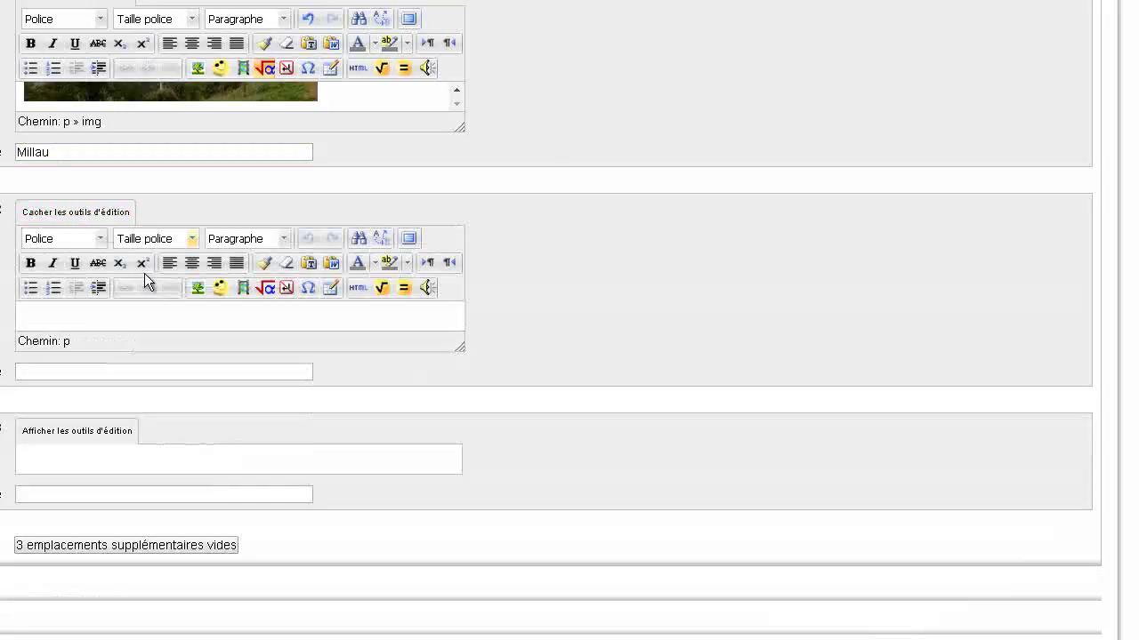
{"action": "left_click", "coordinate": [197, 289]}
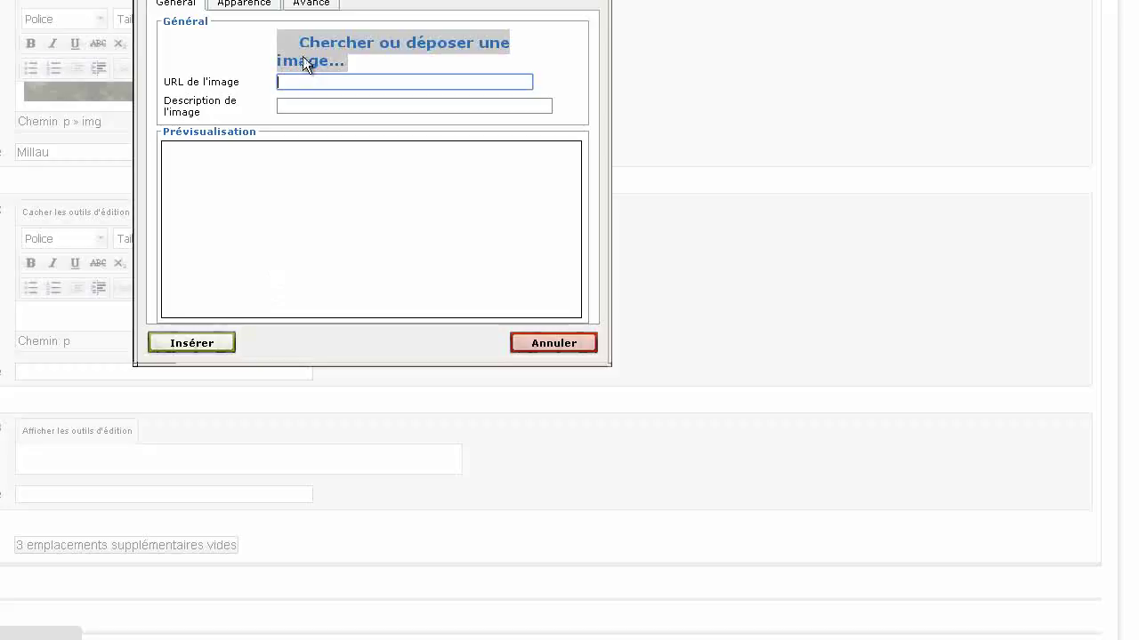
{"action": "left_click", "coordinate": [302, 56]}
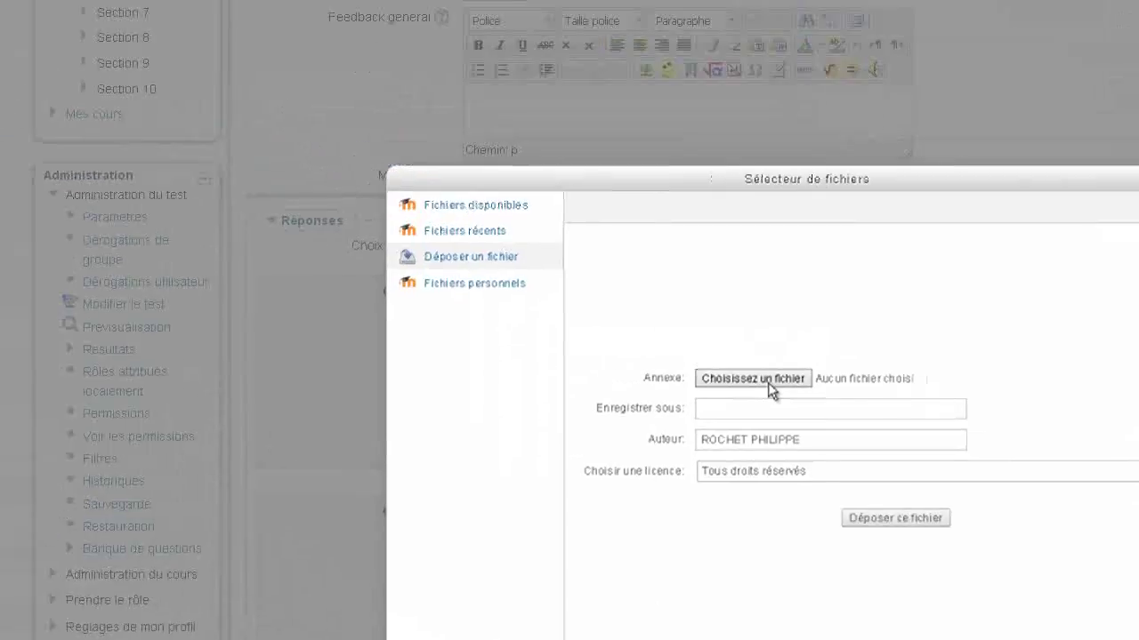
{"action": "left_click", "coordinate": [388, 126]}
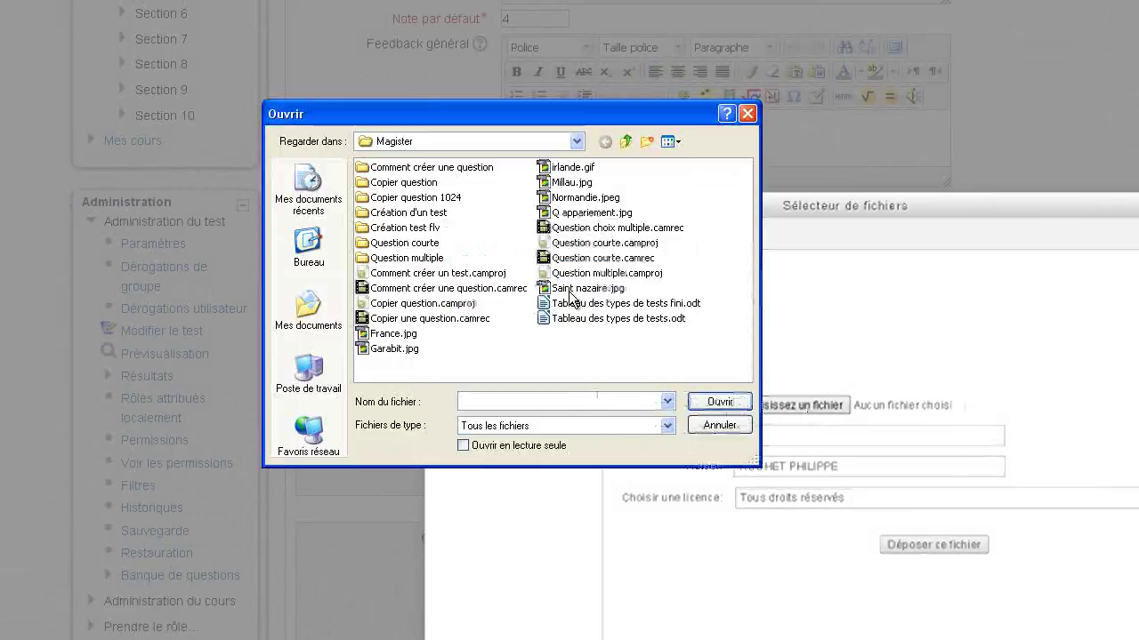
{"action": "left_click", "coordinate": [583, 197]}
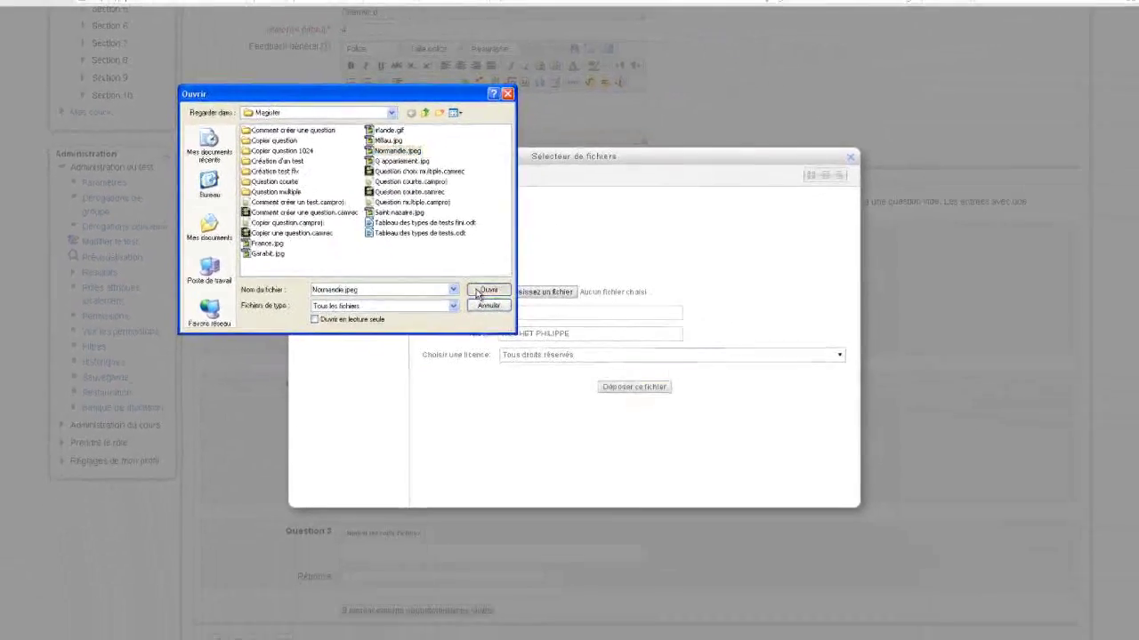
{"action": "left_click", "coordinate": [479, 295]}
{"action": "left_click", "coordinate": [618, 387]}
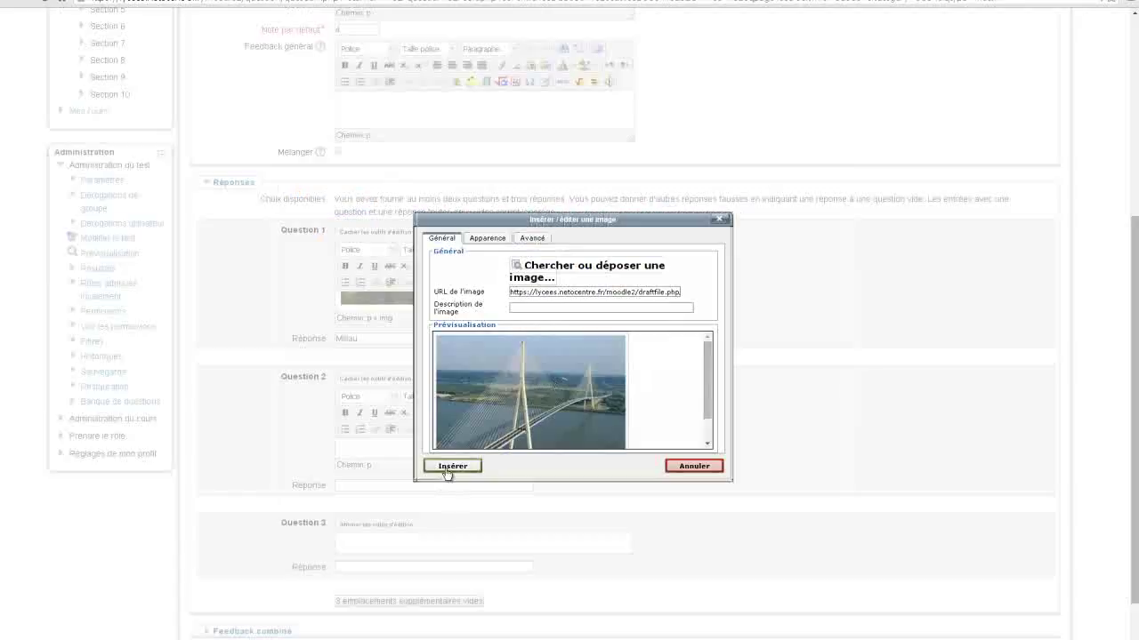
- Insert the uploaded bridge image into Question 2 without a description and enter "Normandie" as its answer
{"action": "left_click", "coordinate": [449, 466]}
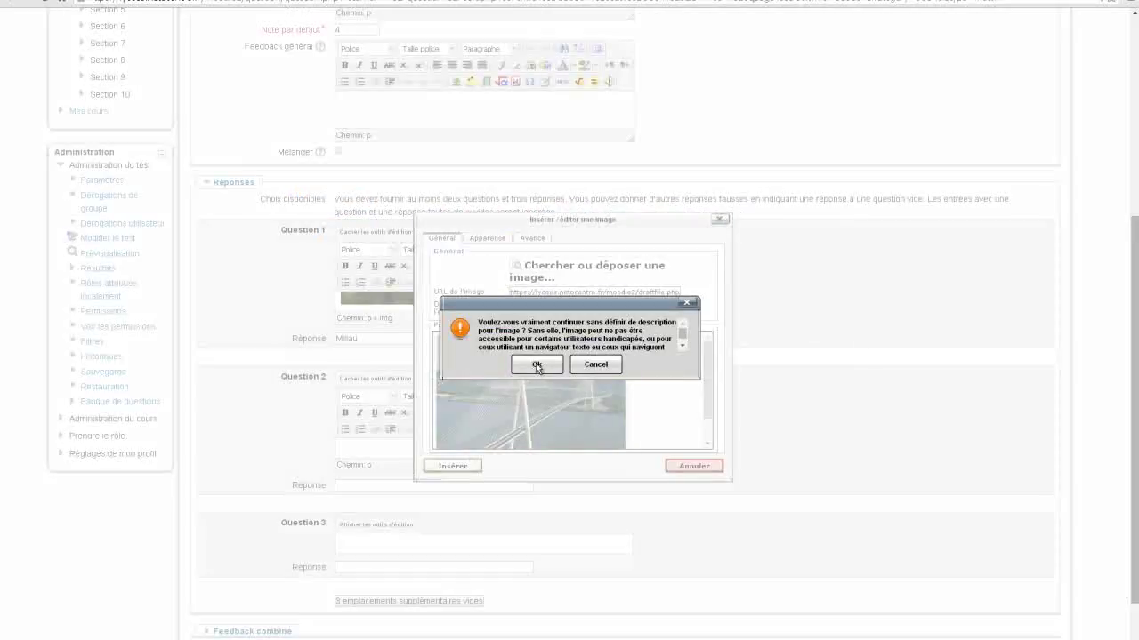
{"action": "left_click", "coordinate": [535, 363]}
{"action": "left_click", "coordinate": [359, 485]}
{"action": "type", "text": "Normandie"}
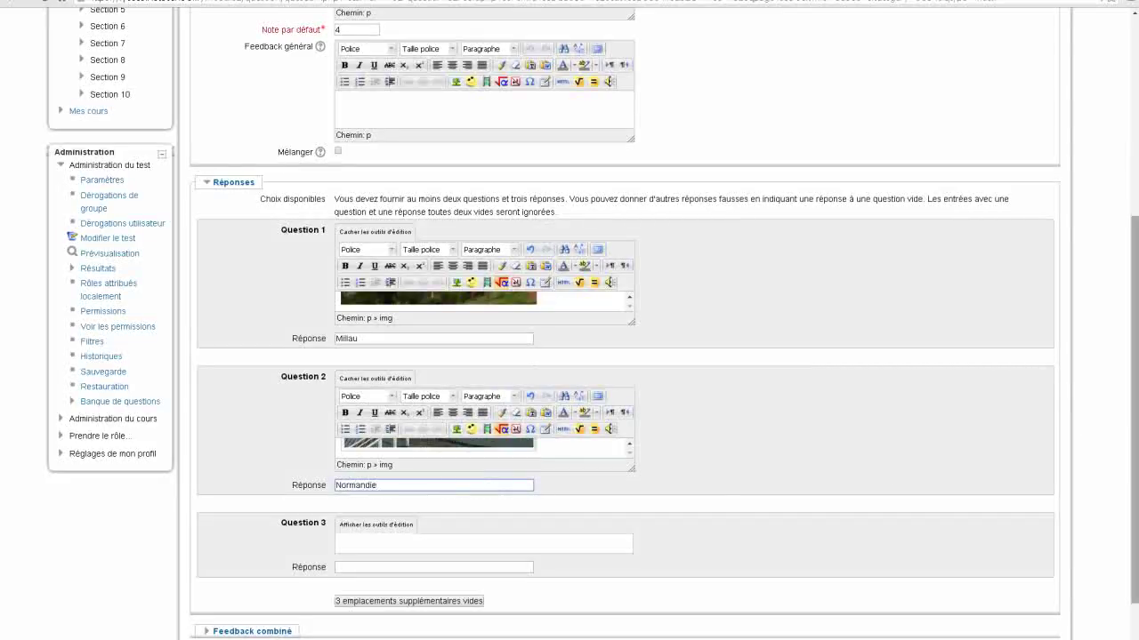
- Show the editing tools for Question 3 and upload Garabit.jpg as its image
{"action": "scroll", "coordinate": [1133, 436], "scroll_direction": "down", "scroll_amount": 1}
{"action": "left_click", "coordinate": [356, 437]}
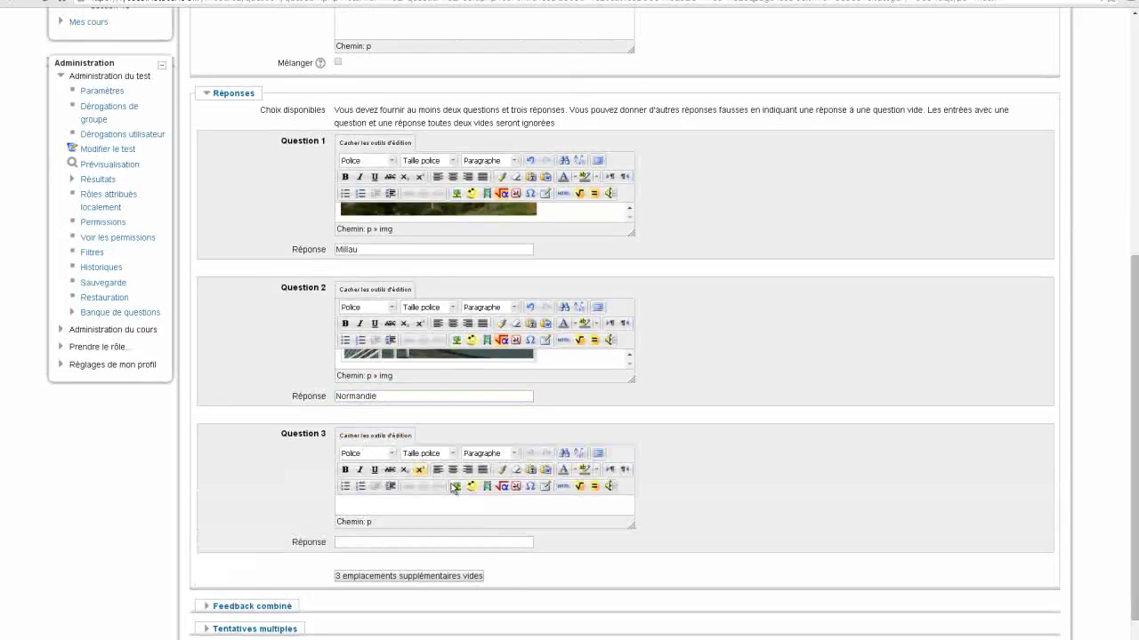
{"action": "left_click", "coordinate": [456, 485]}
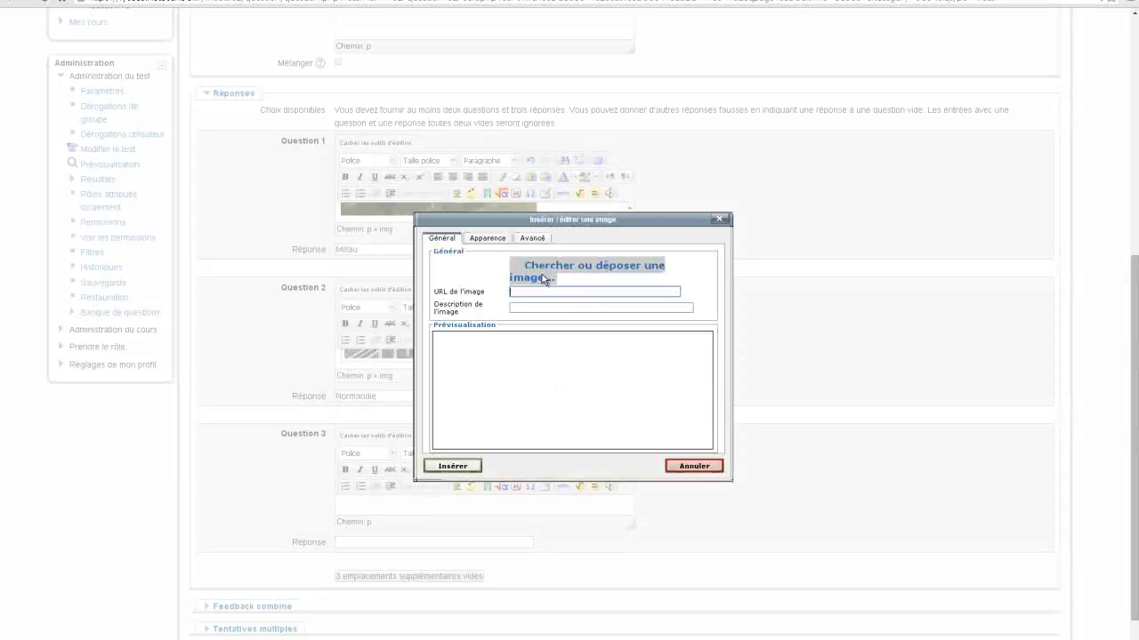
{"action": "left_click", "coordinate": [544, 278]}
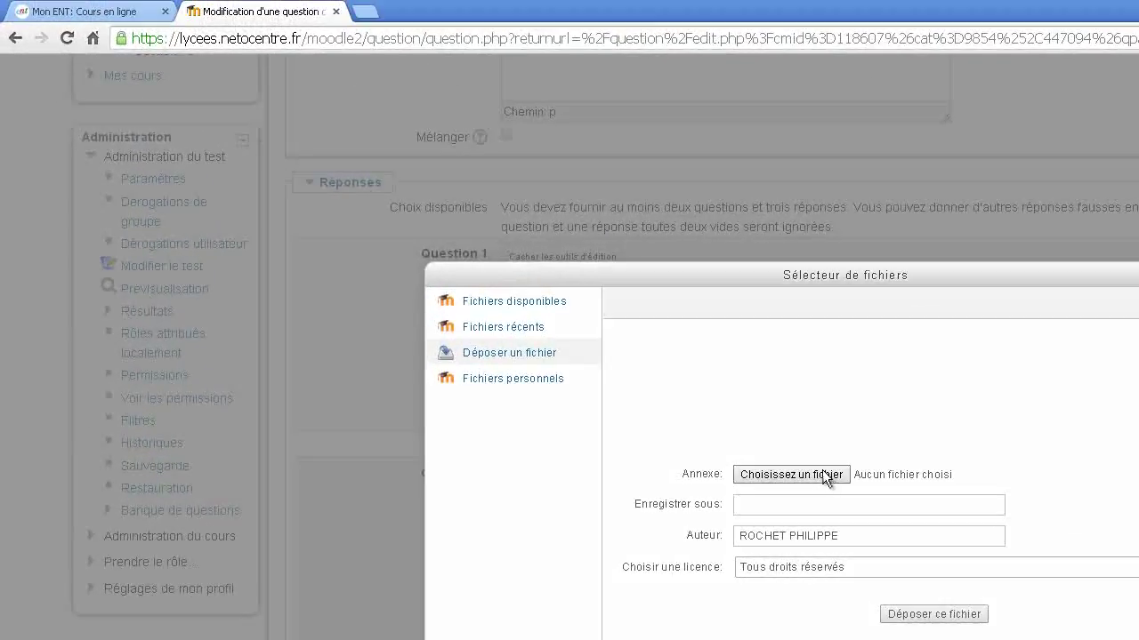
{"action": "left_click", "coordinate": [825, 476]}
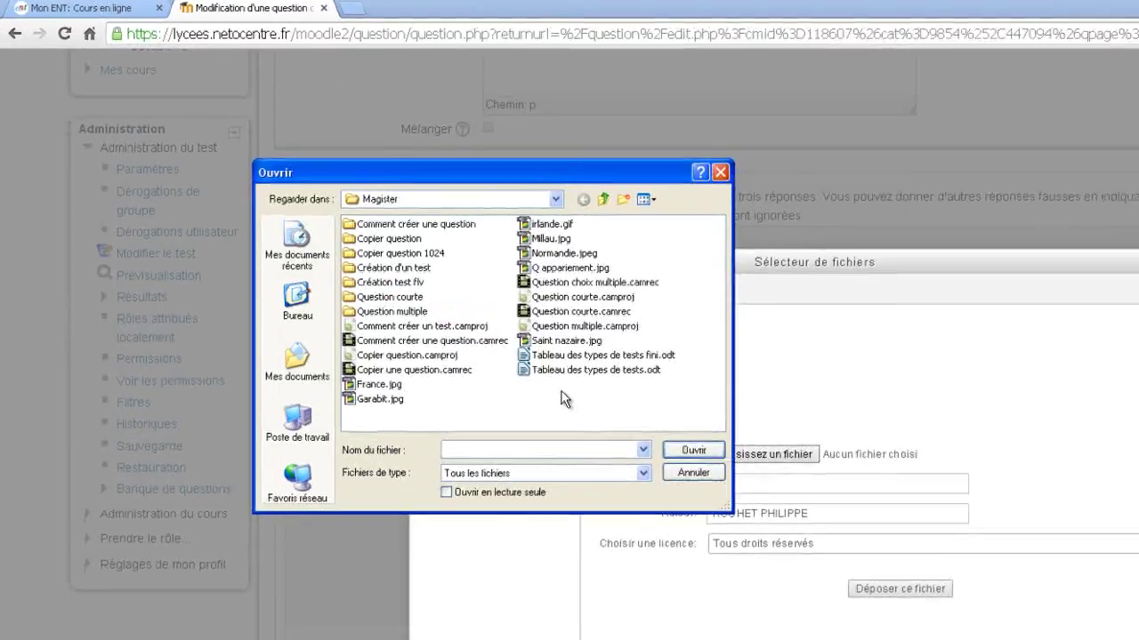
{"action": "left_click", "coordinate": [298, 280]}
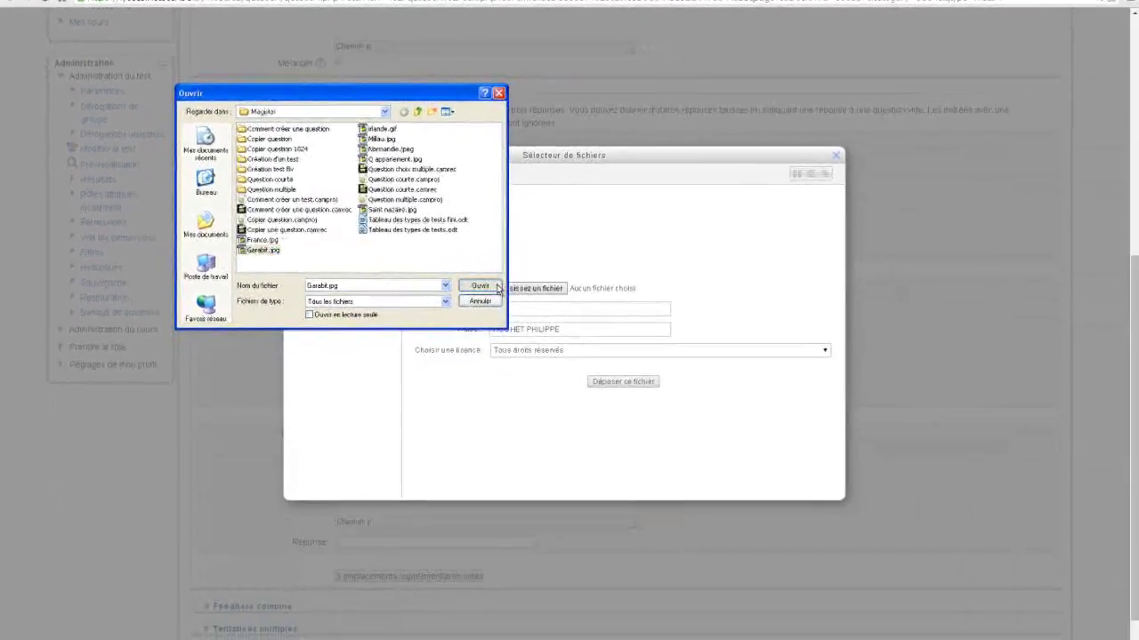
{"action": "left_click", "coordinate": [523, 318]}
{"action": "left_click", "coordinate": [627, 382]}
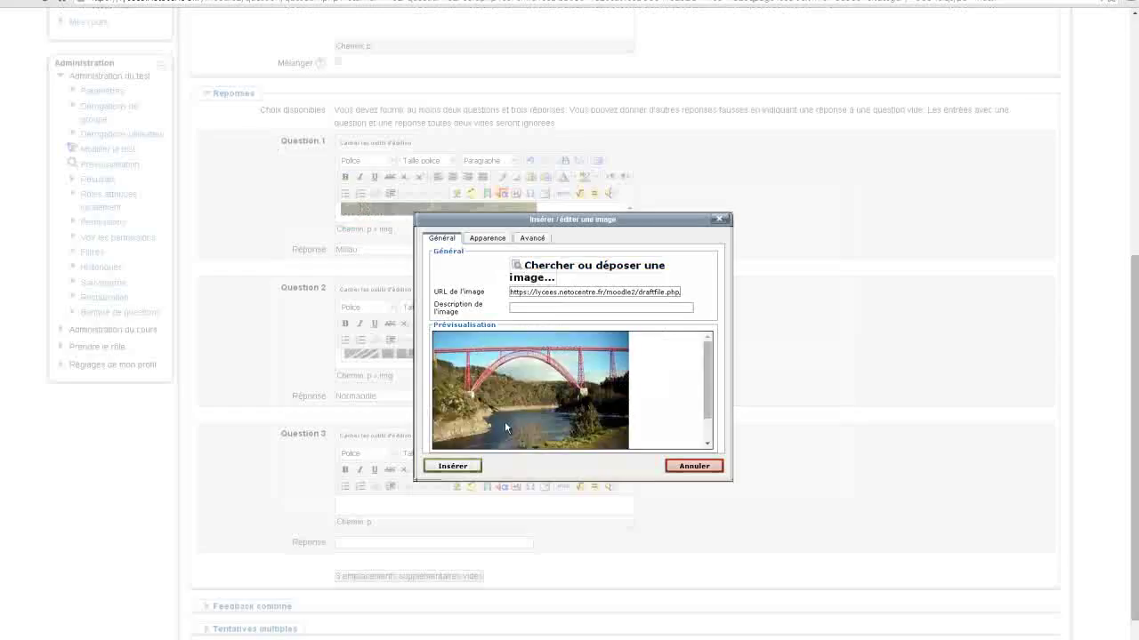
- Insert the uploaded bridge image into Question 3 without a description and enter "Garabit" as its answer
{"action": "left_click", "coordinate": [459, 465]}
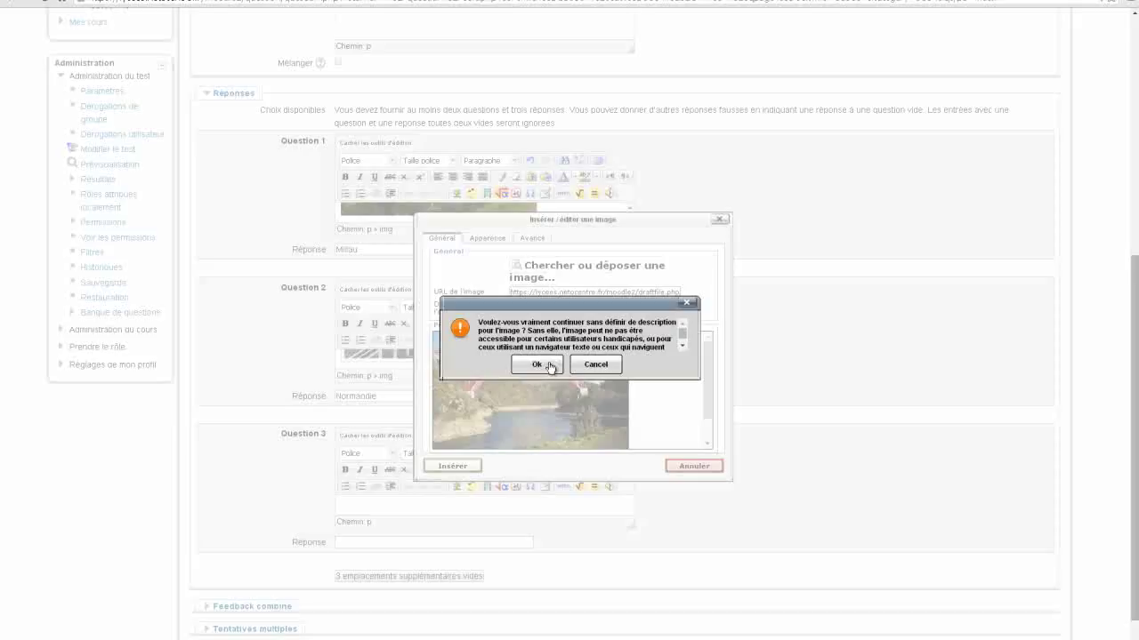
{"action": "left_click", "coordinate": [549, 365]}
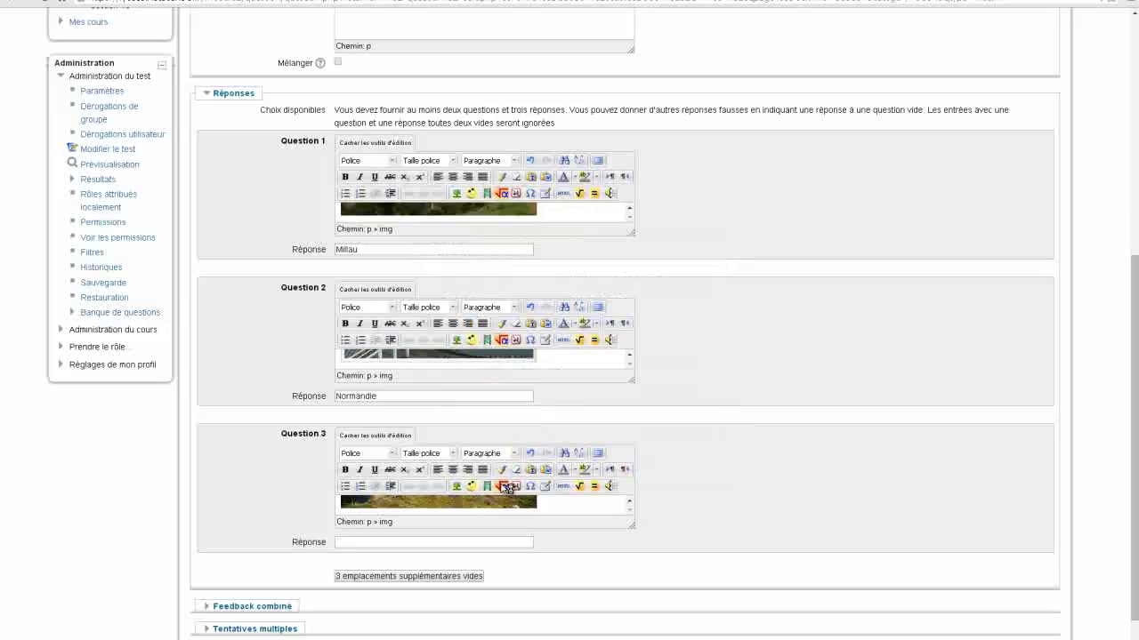
{"action": "left_click", "coordinate": [423, 544]}
{"action": "type", "text": "Garabit"}
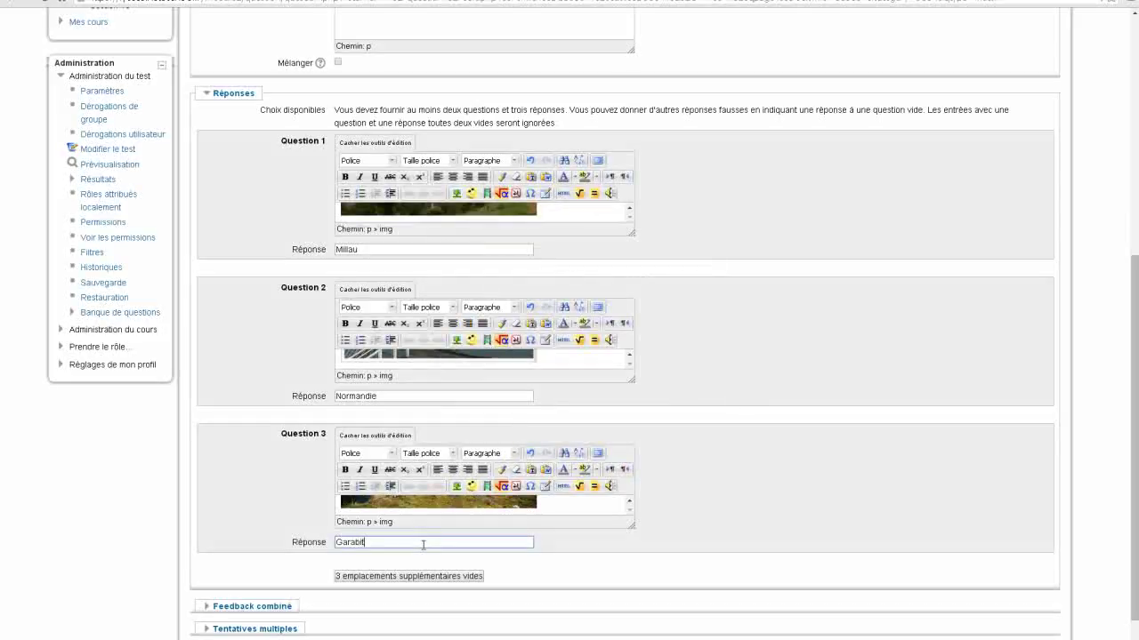
- Add three more empty question slots to the matching question's answers
{"action": "scroll", "coordinate": [1136, 454], "scroll_direction": "down", "scroll_amount": 2}
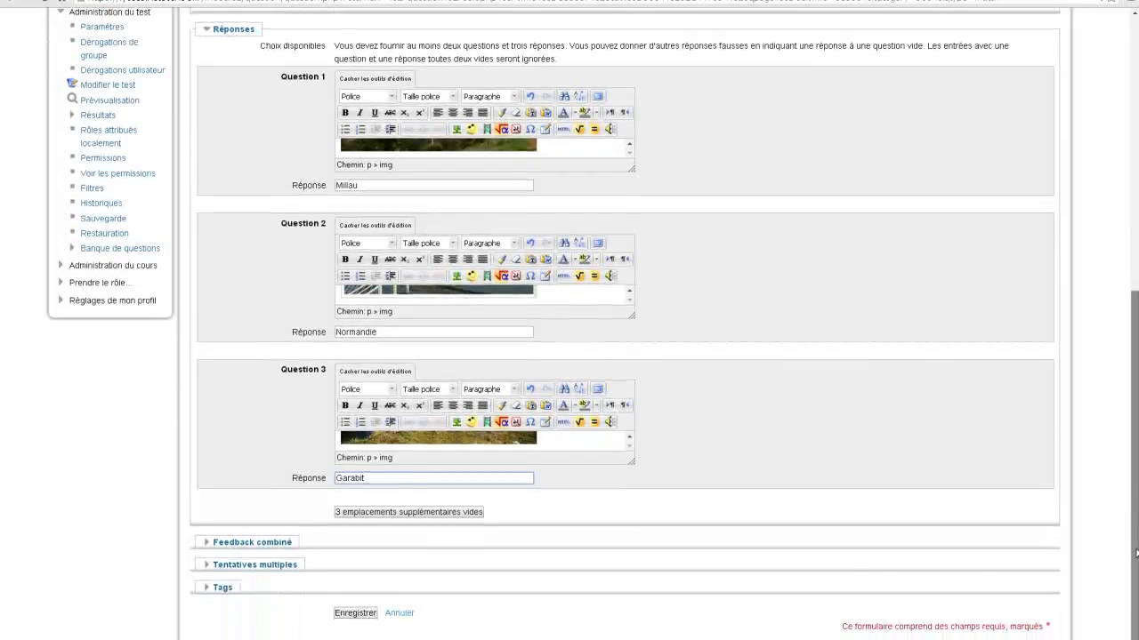
{"action": "left_click", "coordinate": [406, 513]}
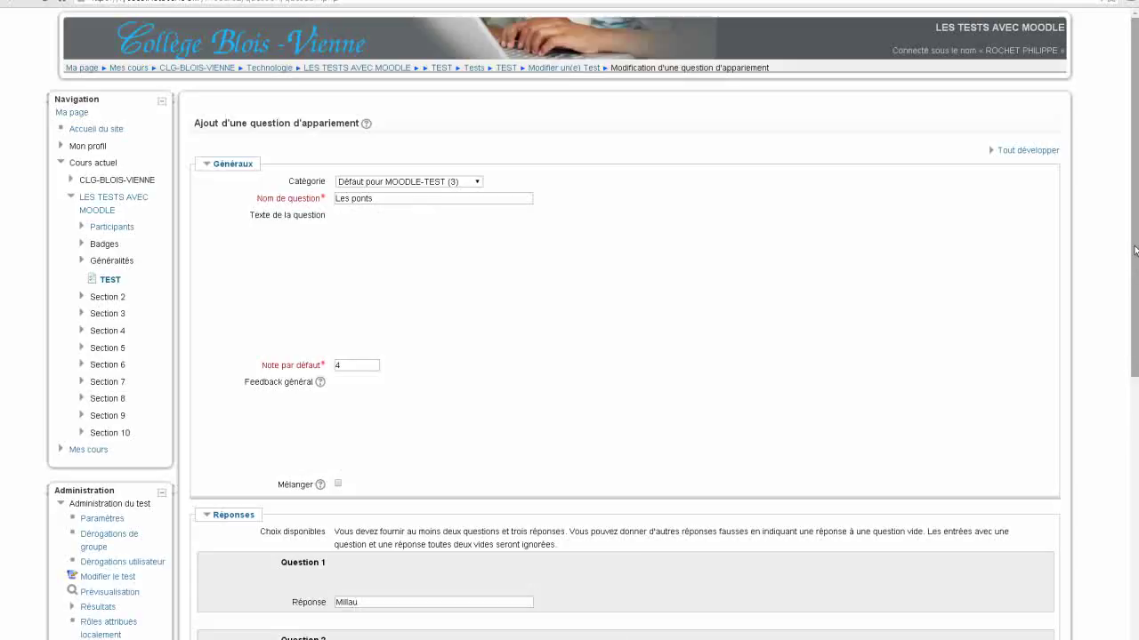
{"action": "left_click_drag", "start_coordinate": [1135, 250], "coordinate": [1135, 423]}
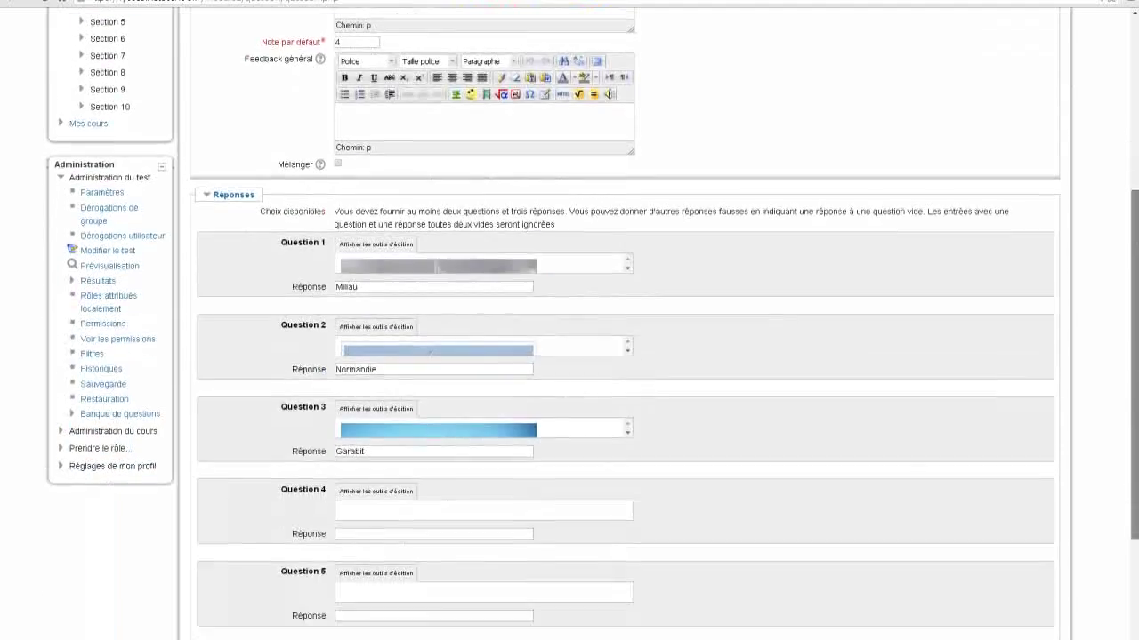
{"action": "scroll", "coordinate": [521, 409], "scroll_direction": "down", "scroll_amount": 1}
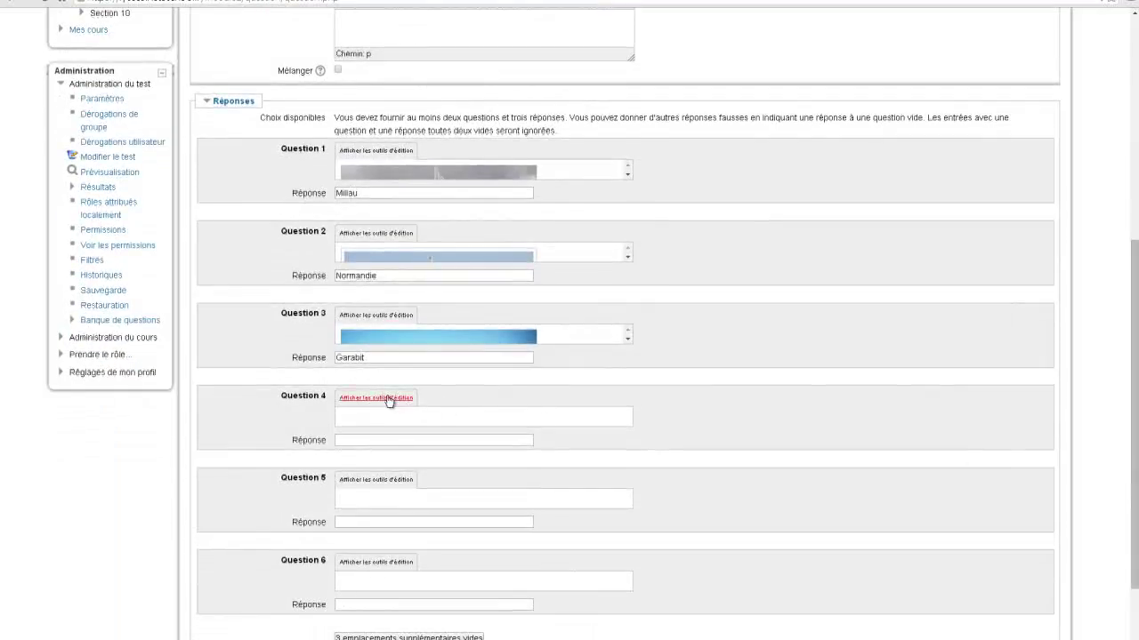
- Show the editing tools for Question 4 and upload Saint nazaire.jpg as its image
{"action": "left_click", "coordinate": [389, 402]}
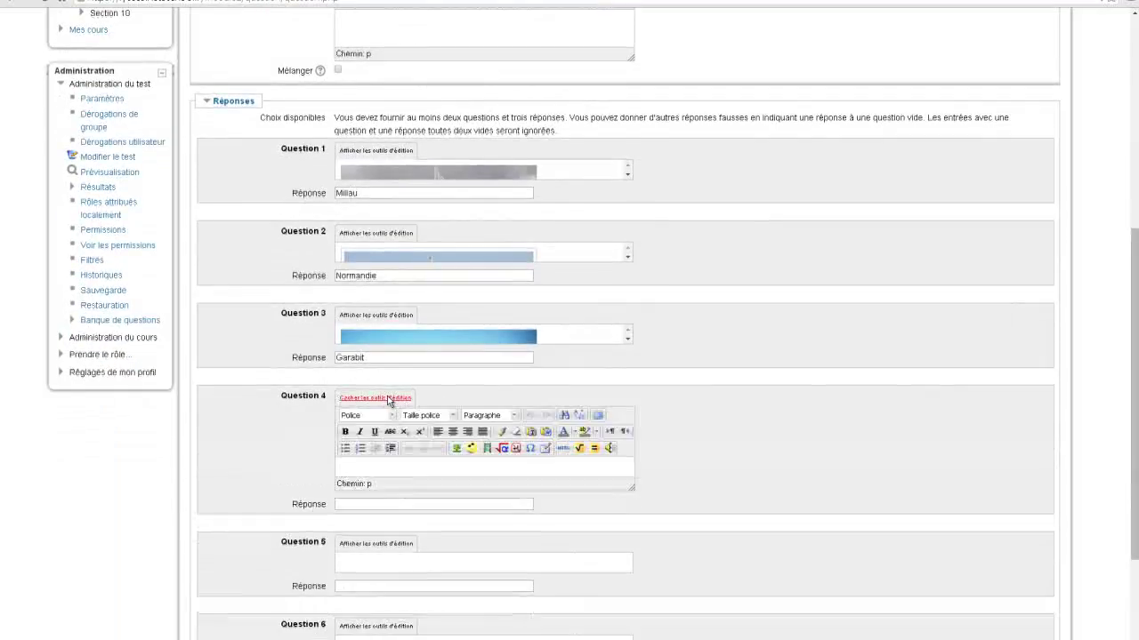
{"action": "left_click", "coordinate": [457, 449]}
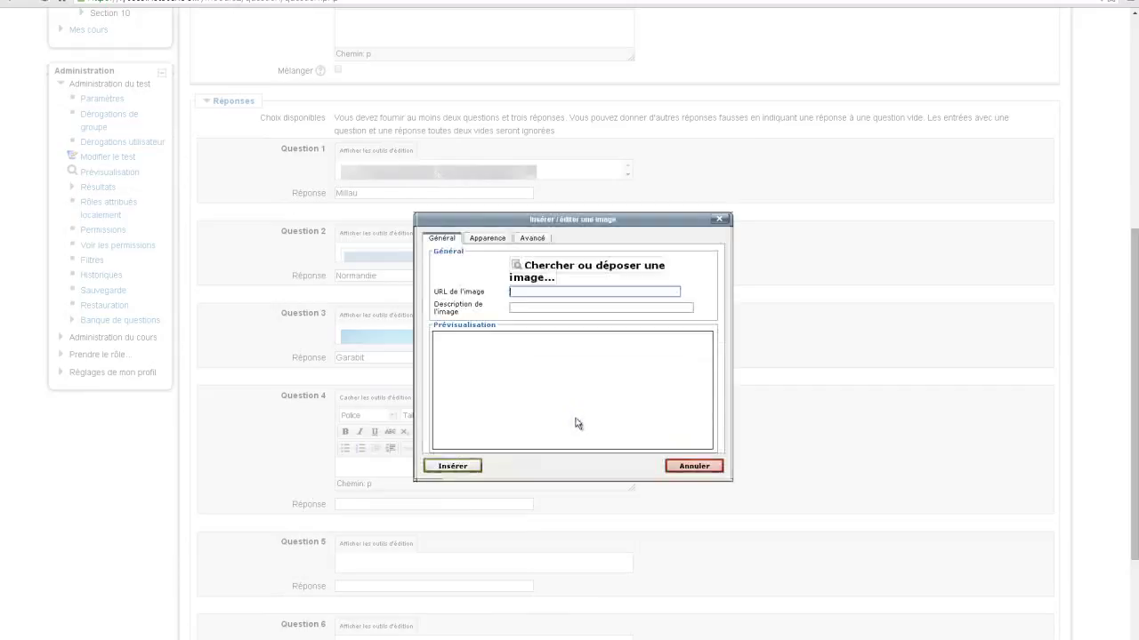
{"action": "left_click", "coordinate": [539, 278]}
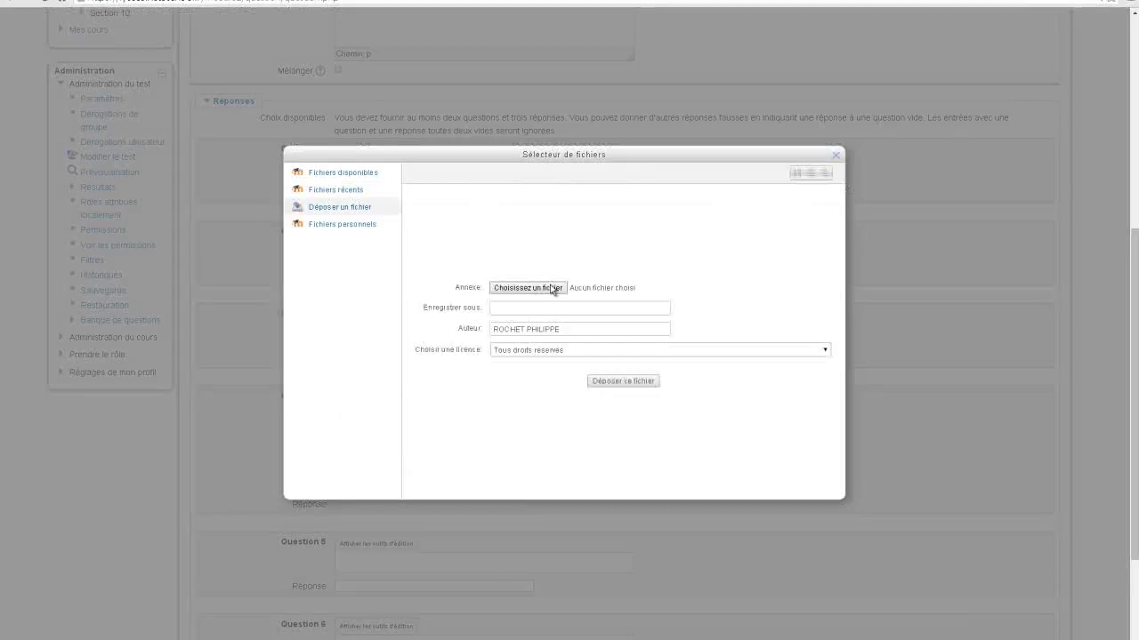
{"action": "left_click", "coordinate": [554, 289]}
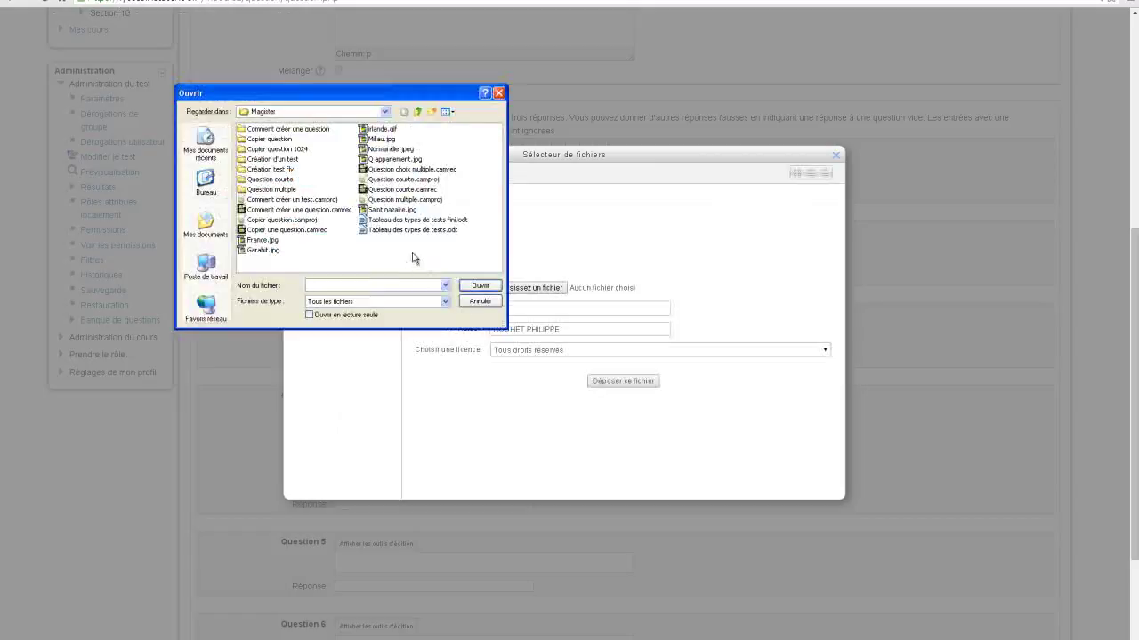
{"action": "left_click", "coordinate": [389, 212]}
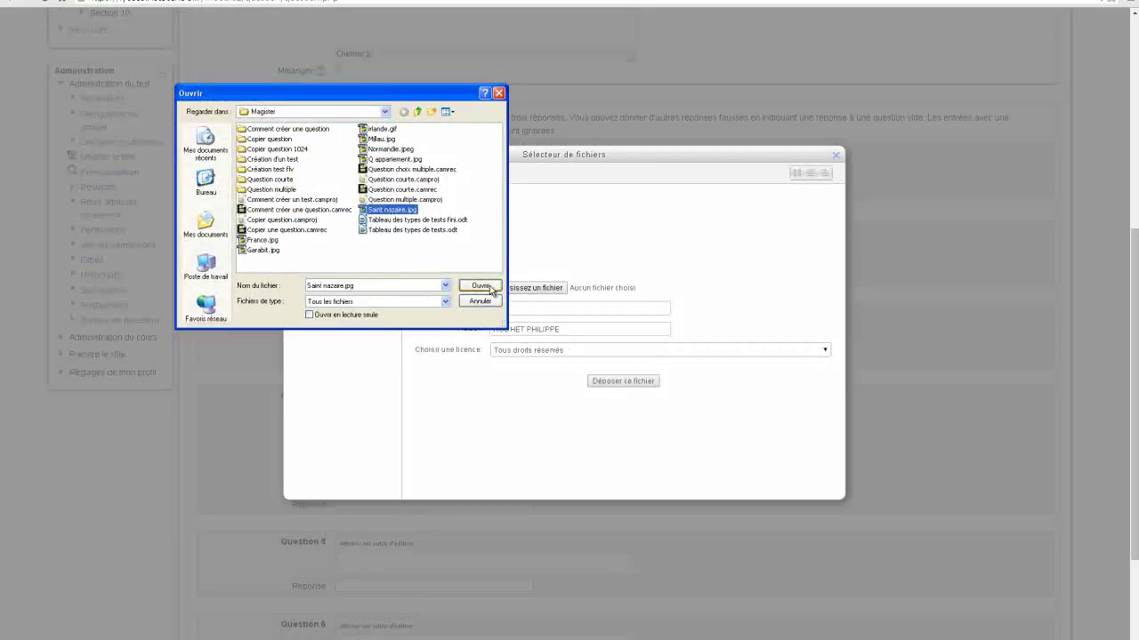
{"action": "left_click", "coordinate": [485, 286]}
{"action": "left_click", "coordinate": [613, 382]}
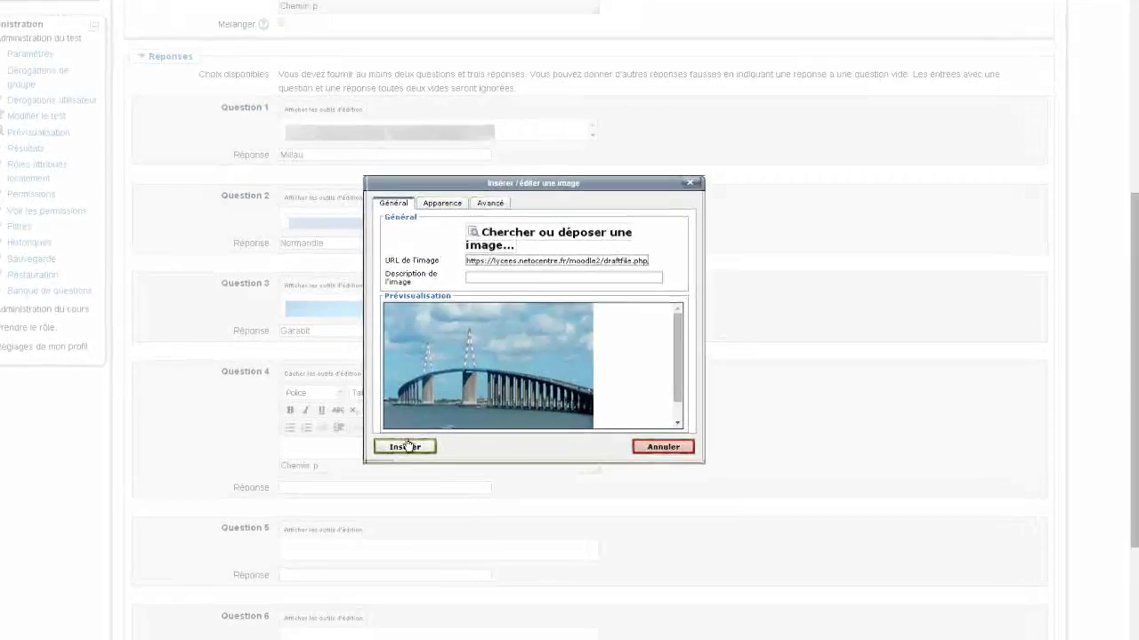
- Insert the uploaded bridge image into Question 4 without a description and enter "Saint Nazaire" as its answer
{"action": "left_click", "coordinate": [216, 371]}
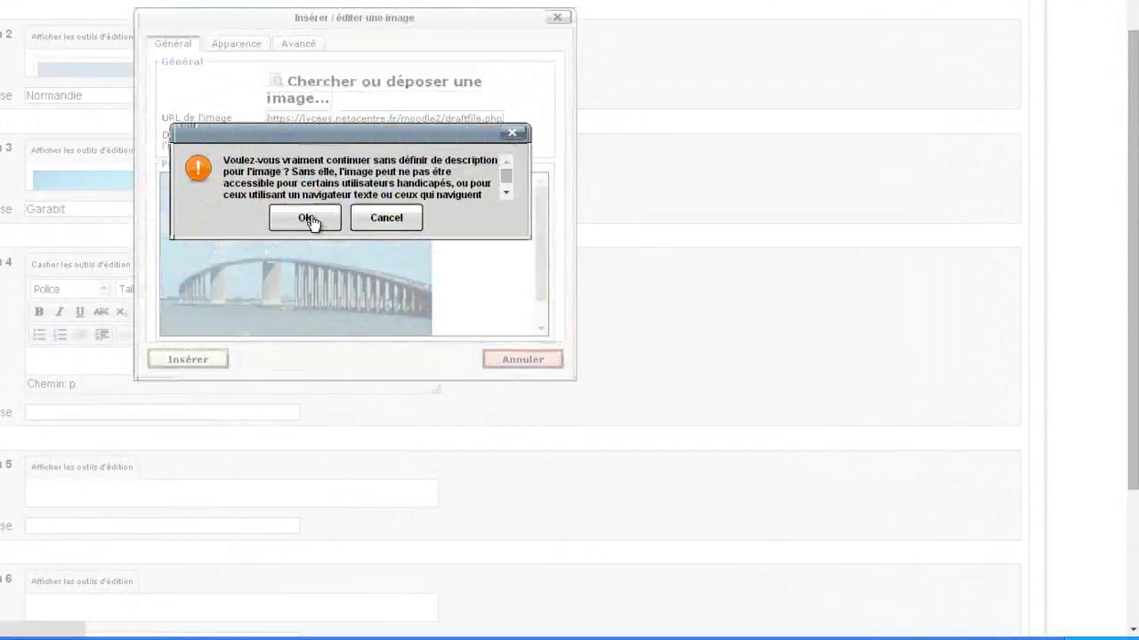
{"action": "left_click", "coordinate": [343, 241]}
{"action": "left_click", "coordinate": [81, 411]}
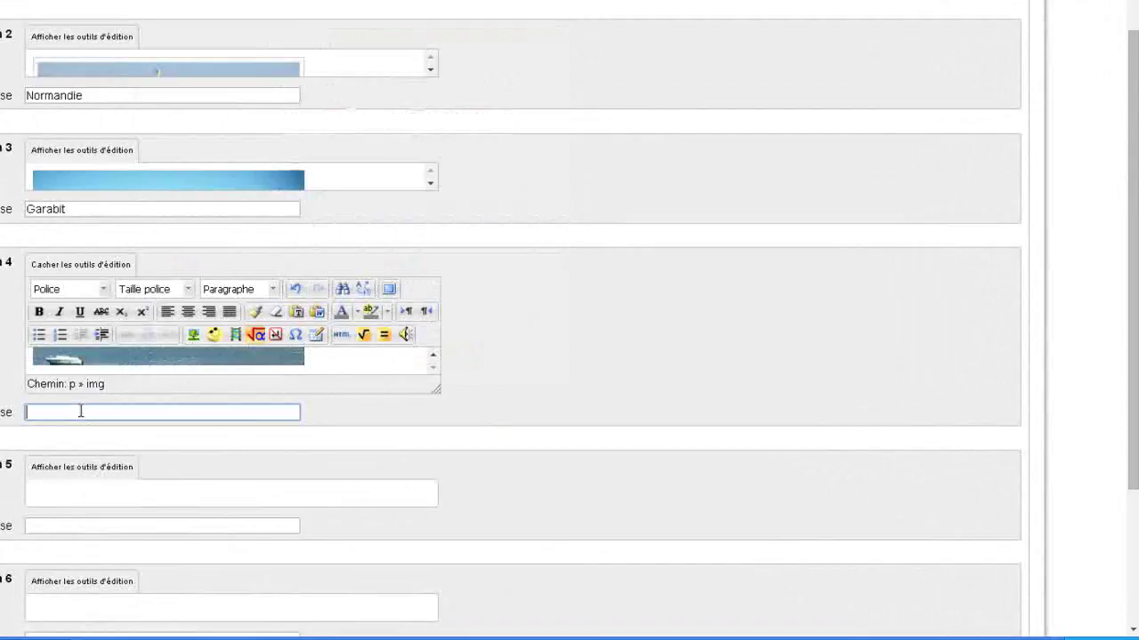
{"action": "type", "text": "Saint Nazaire"}
- Save the matching question, leaving Questions 5 and 6 empty
{"action": "left_click_drag", "start_coordinate": [1134, 169], "coordinate": [1133, 471]}
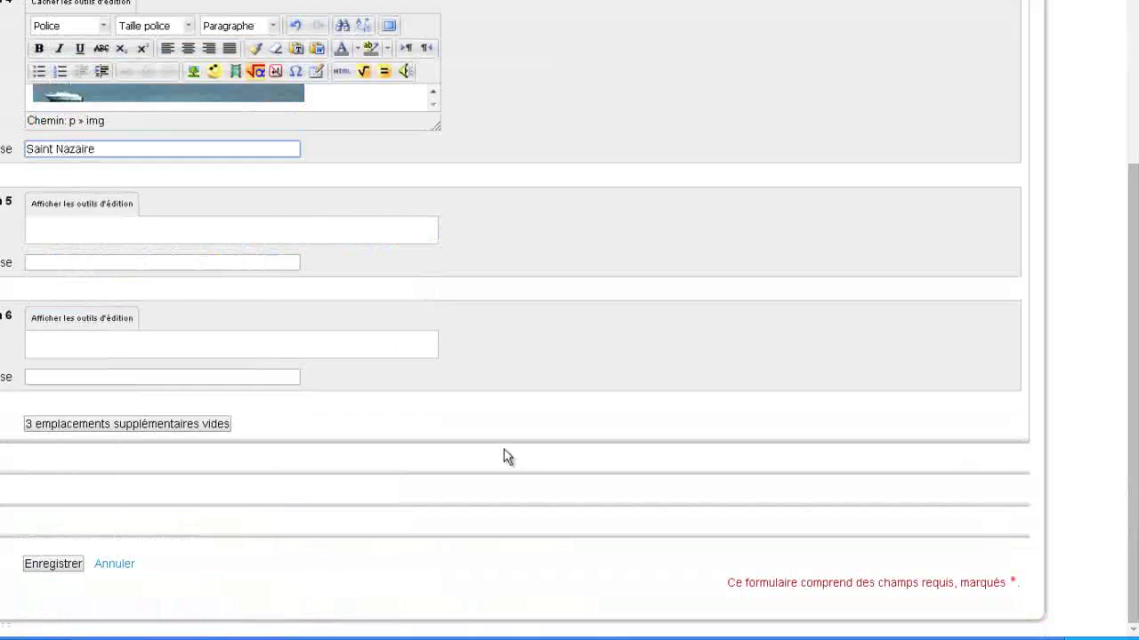
{"action": "left_click", "coordinate": [52, 563]}
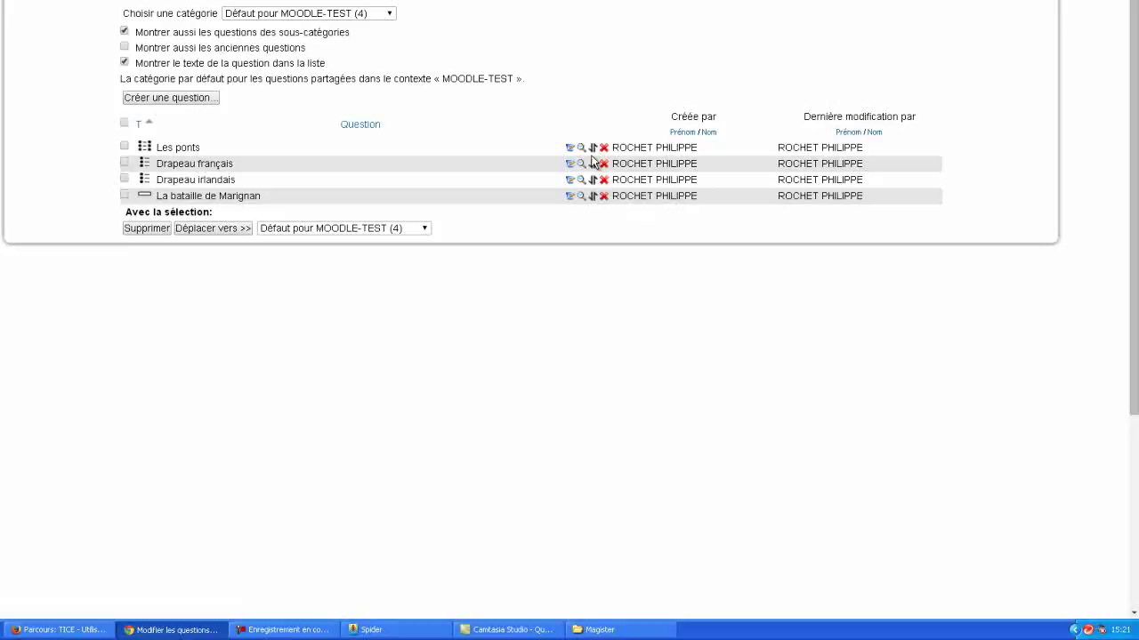
- Preview the "Les ponts" question in an enlarged window and open the answer choices for the first bridge image
{"action": "left_click", "coordinate": [581, 148]}
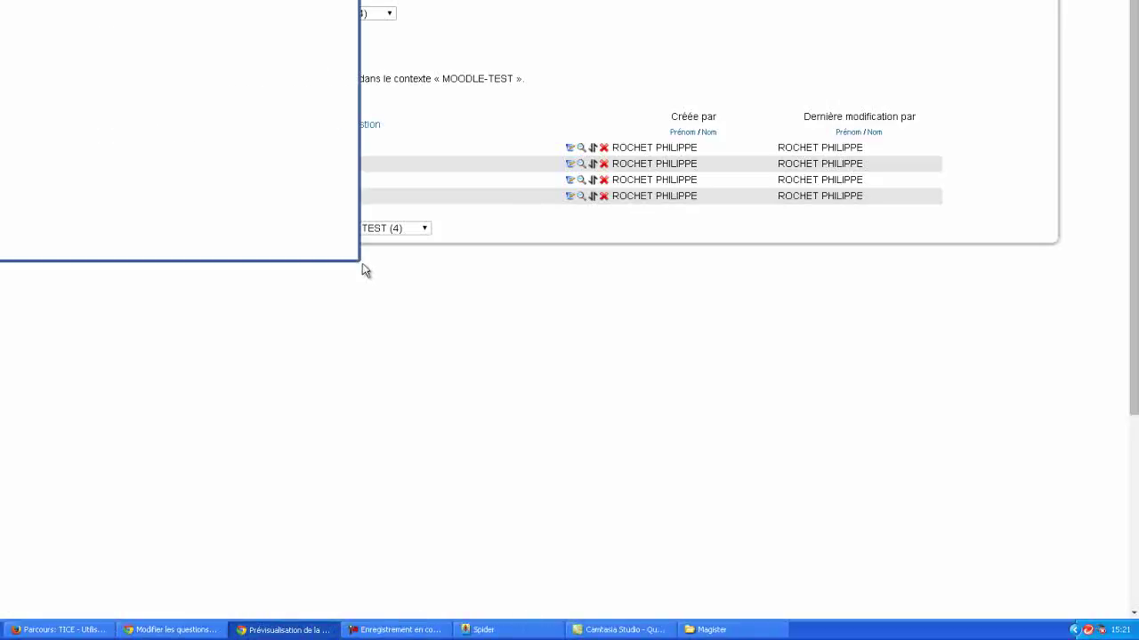
{"action": "left_click_drag", "start_coordinate": [356, 259], "coordinate": [594, 538]}
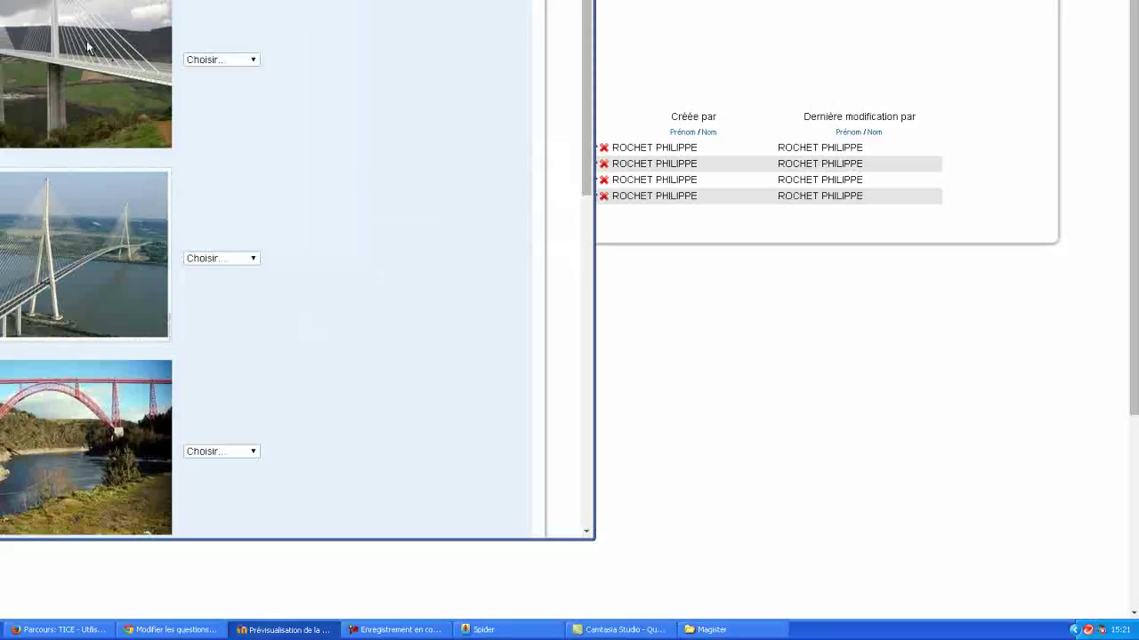
{"action": "scroll", "coordinate": [588, 164], "scroll_direction": "down", "scroll_amount": 5}
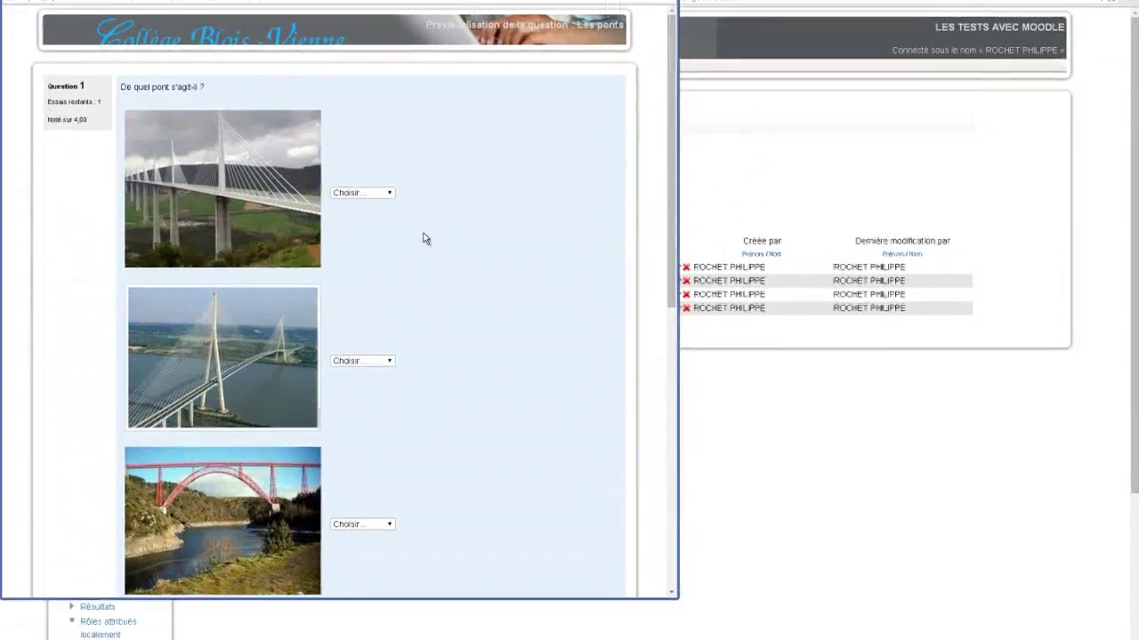
{"action": "left_click", "coordinate": [389, 192]}
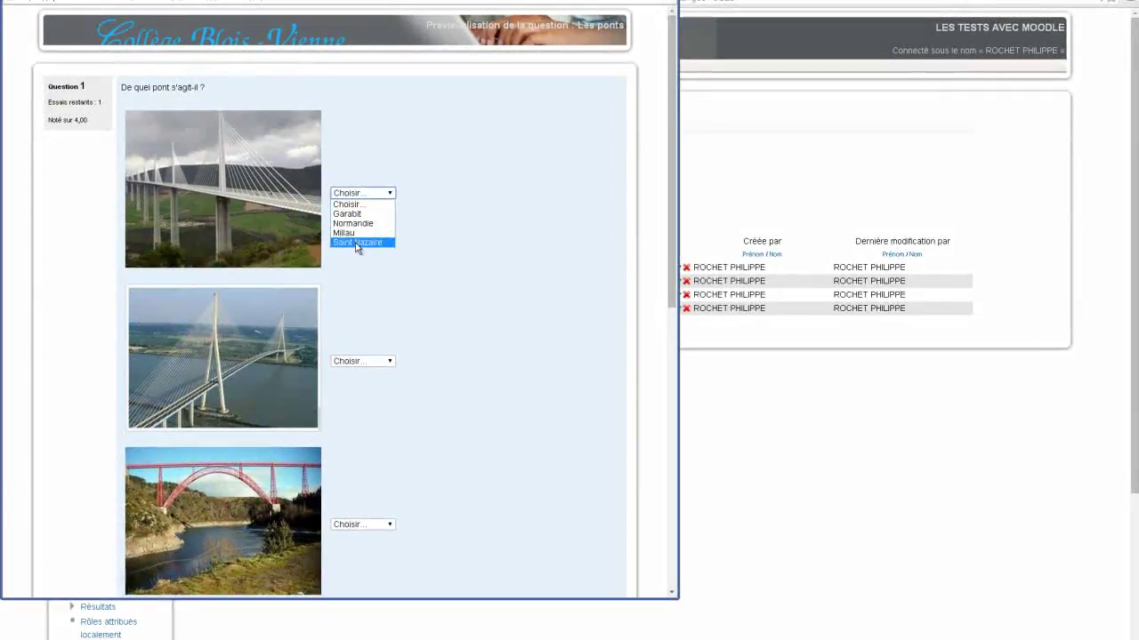